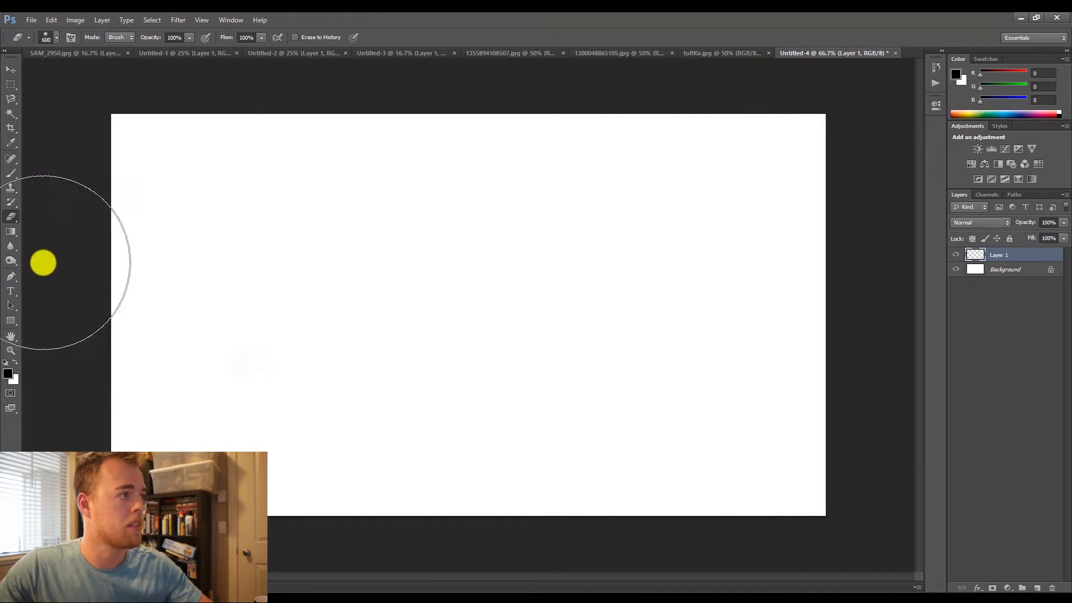
# - Set the foreground color to pure red (#ff0000) and paint a wavy stroke on Layer 1 with the Brush tool
pyautogui.press('b')
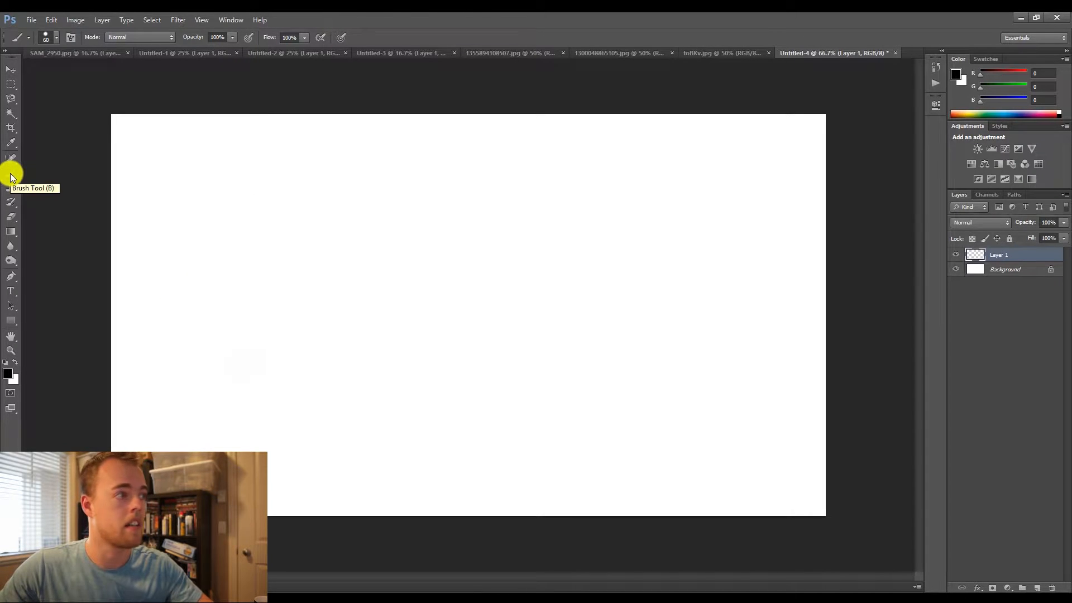
pyautogui.click(9, 374)
pyautogui.moveTo(642, 173); pyautogui.dragTo(689, 148)
pyautogui.click(783, 150)
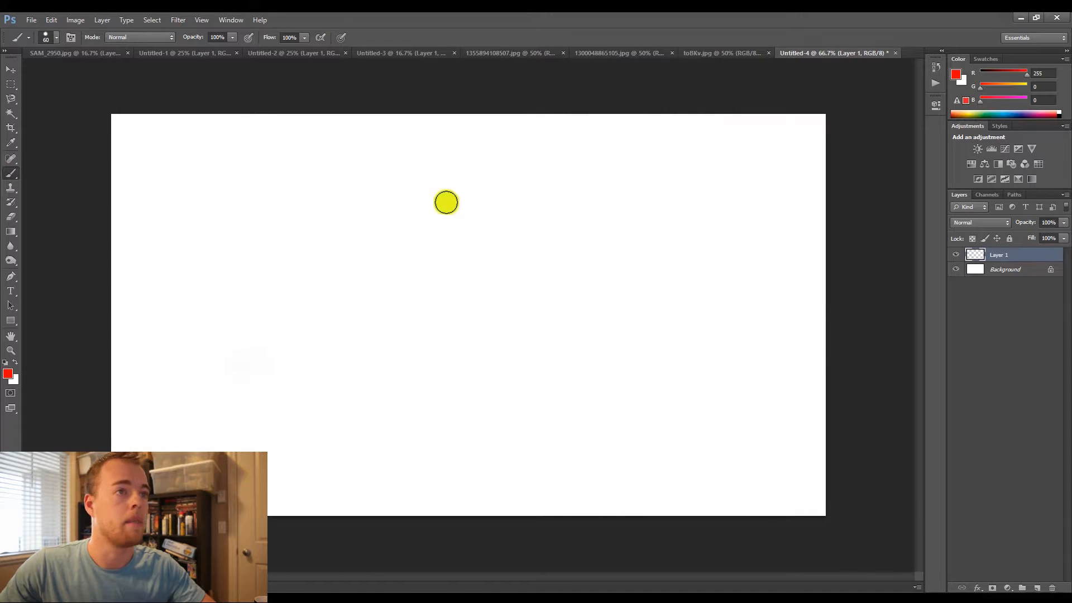
pyautogui.moveTo(369, 194)
pyautogui.mouseDown()
pyautogui.moveTo(323, 210)
pyautogui.moveTo(293, 245)
pyautogui.moveTo(304, 268)
pyautogui.moveTo(389, 281)
pyautogui.moveTo(405, 307)
pyautogui.moveTo(383, 341)
pyautogui.moveTo(377, 387)
pyautogui.moveTo(408, 409)
pyautogui.moveTo(463, 398)
pyautogui.moveTo(485, 364)
pyautogui.moveTo(532, 334)
pyautogui.moveTo(568, 332)
pyautogui.mouseUp()
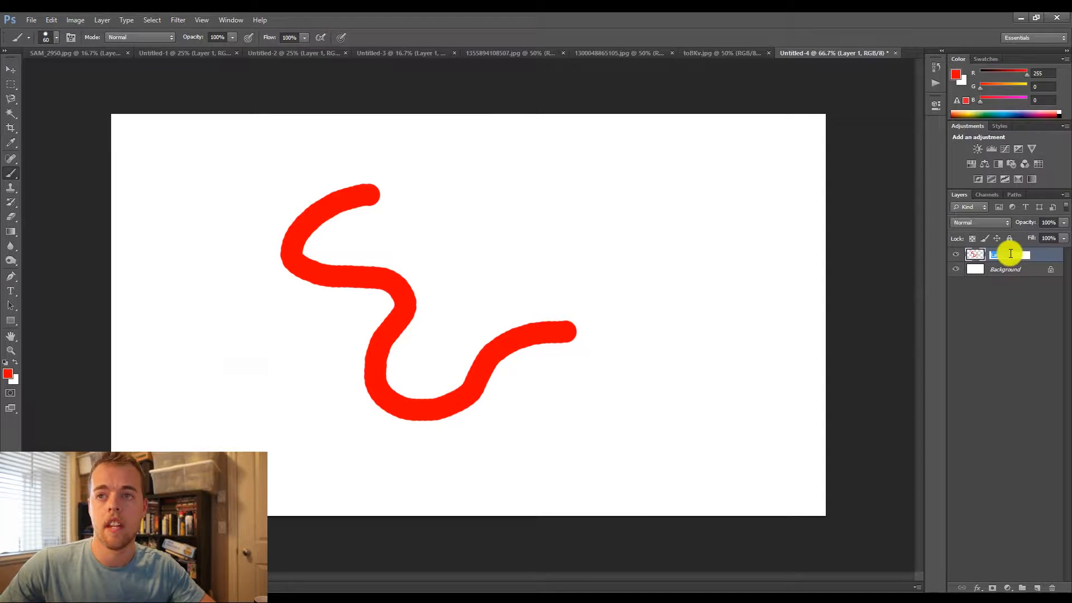
# - Rename the layer holding the red stroke to Red
pyautogui.click(1014, 281)
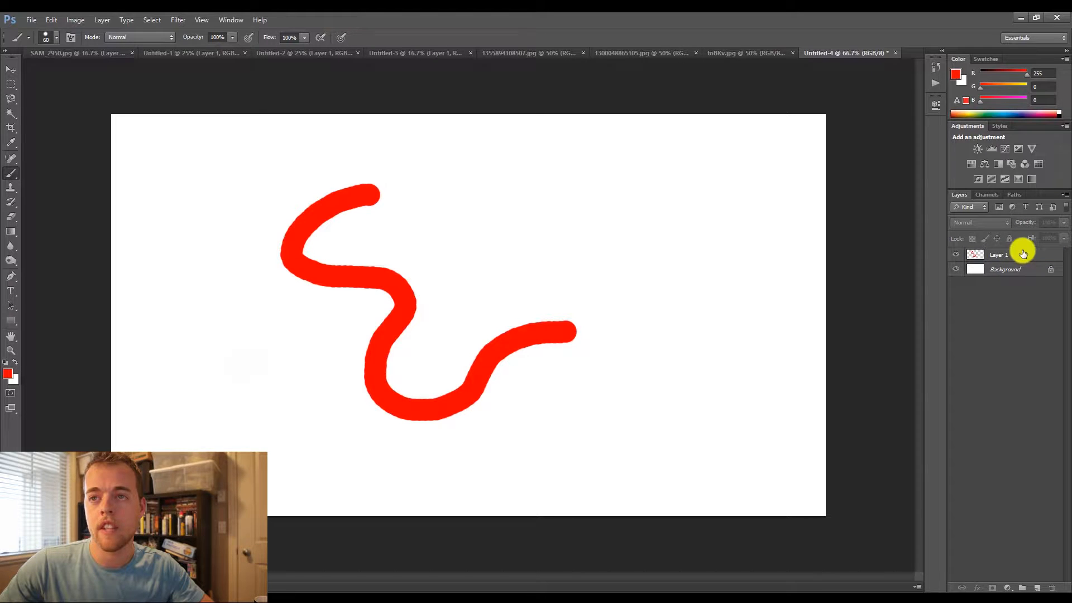
pyautogui.click(1006, 256)
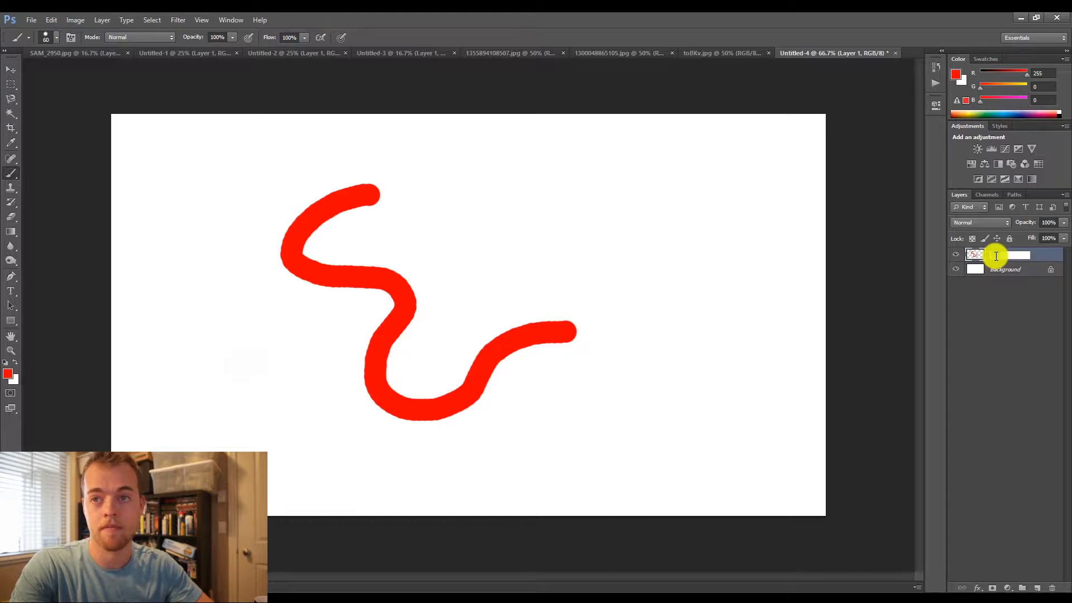
pyautogui.press('Return')
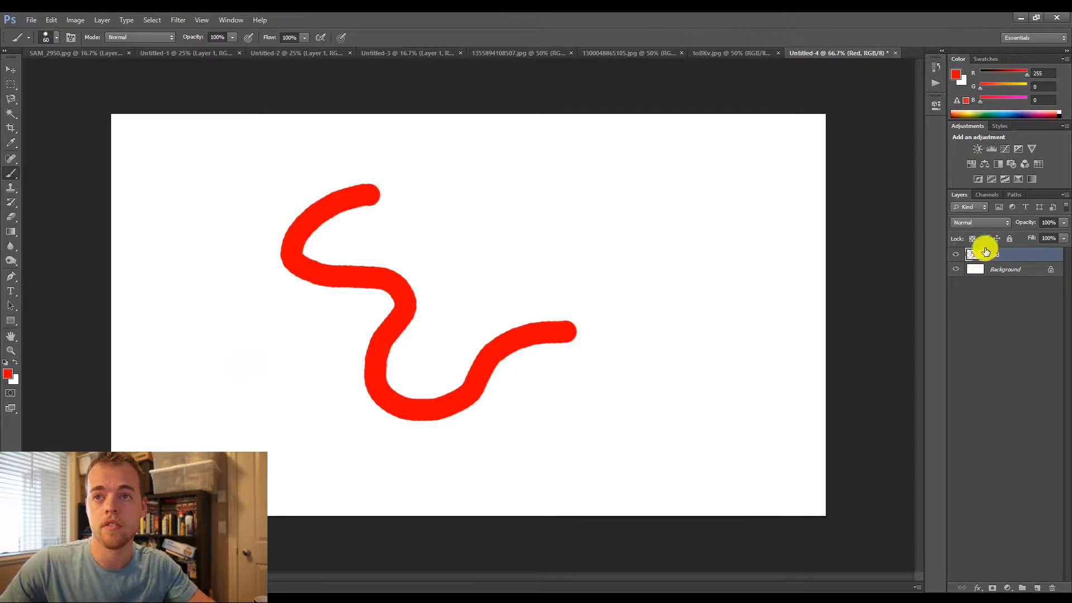
# - Create a new layer above the Red layer and name it Blue
pyautogui.click(1038, 588)
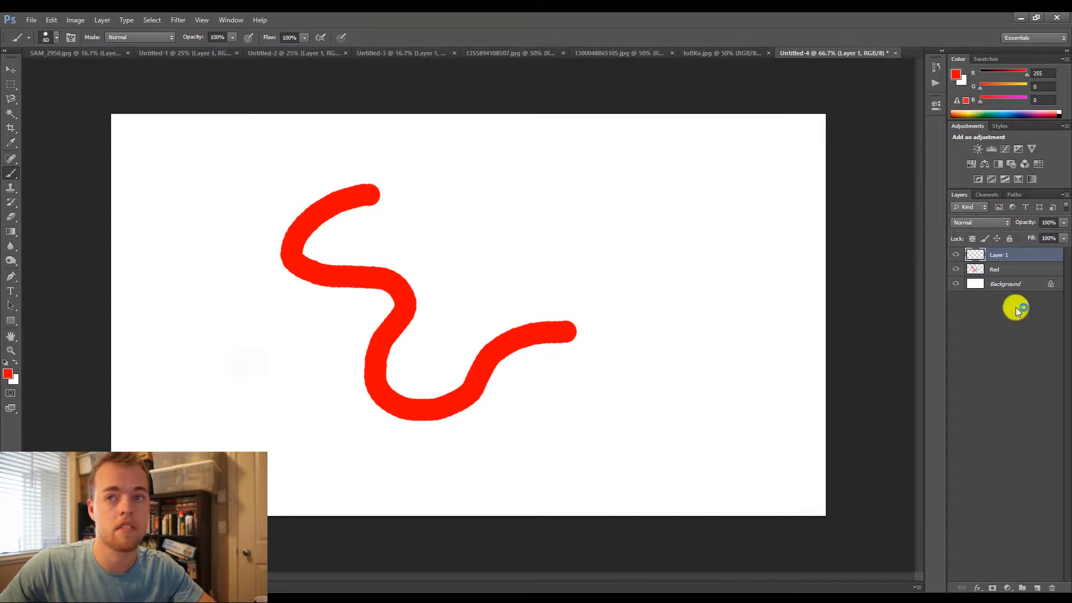
pyautogui.click(1002, 253)
pyautogui.write('B')
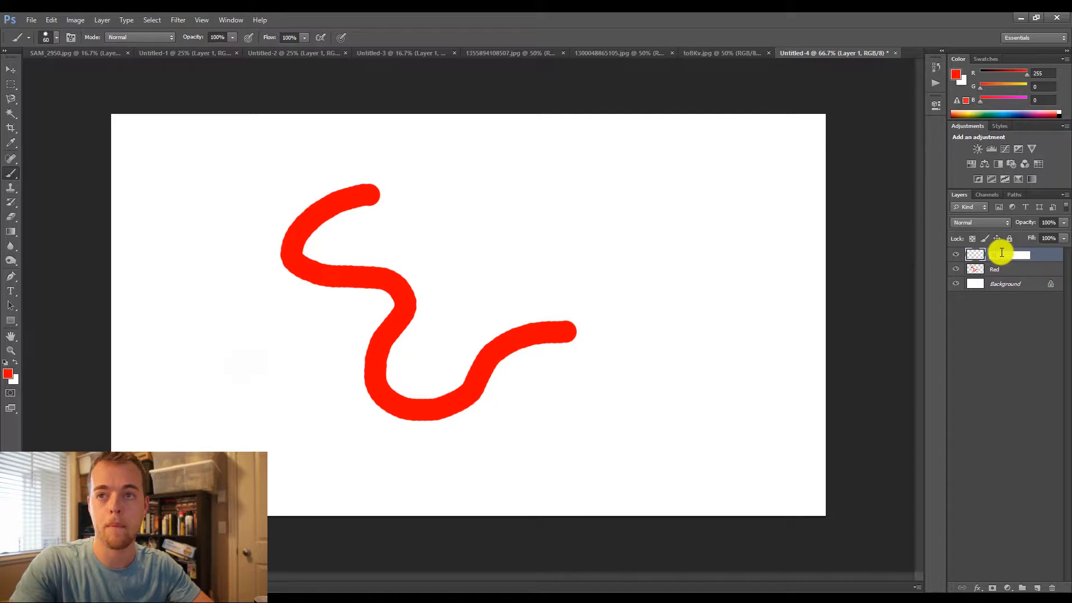
pyautogui.write('lue')
pyautogui.press('Return')
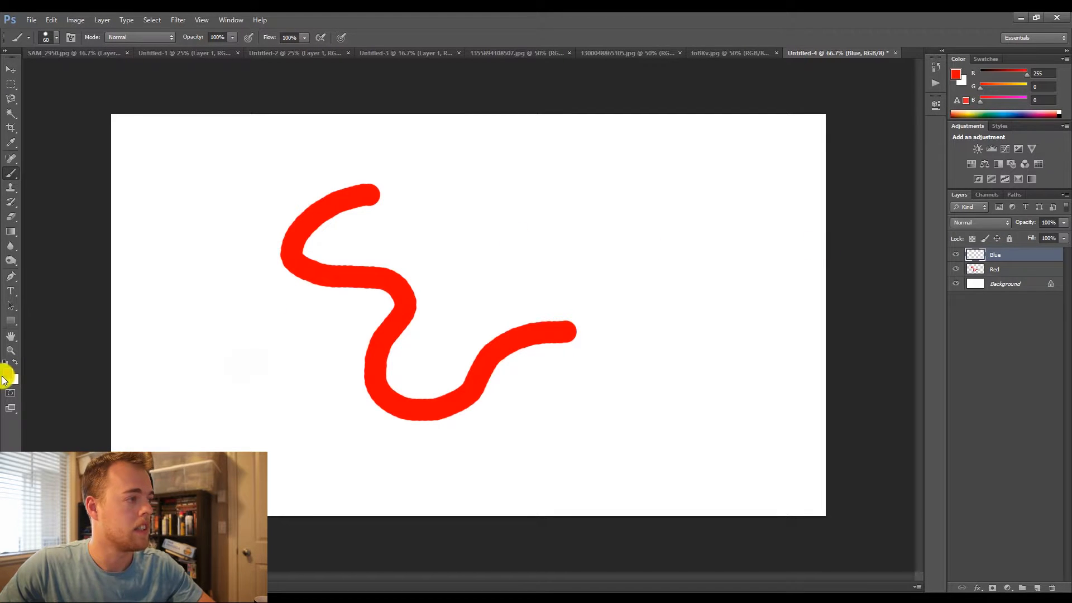
# - Set the foreground color to blue (#0012ff) for the Brush tool
pyautogui.click(9, 373)
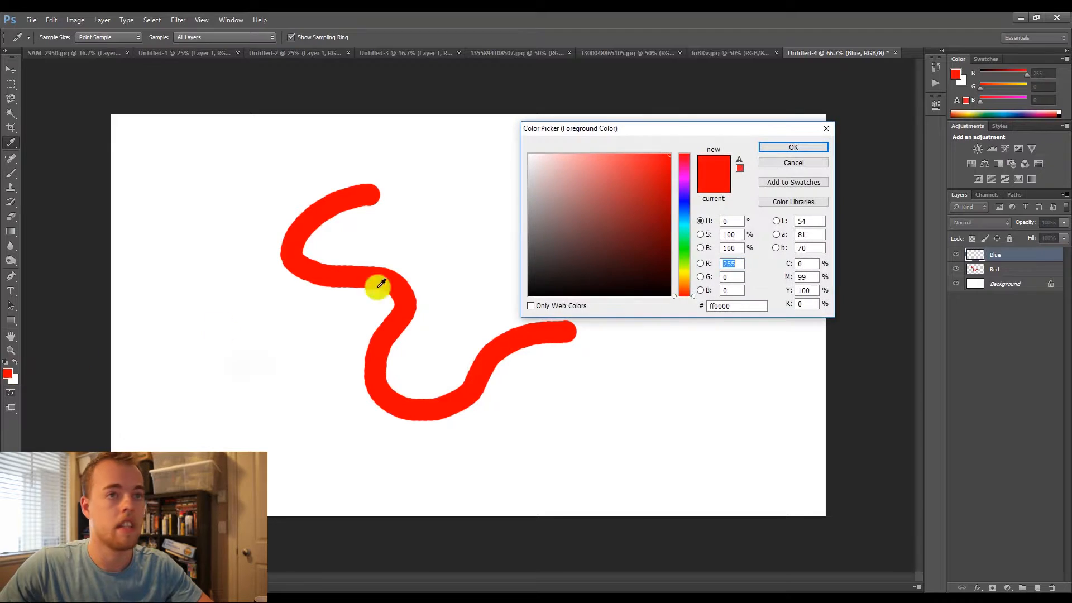
pyautogui.click(678, 203)
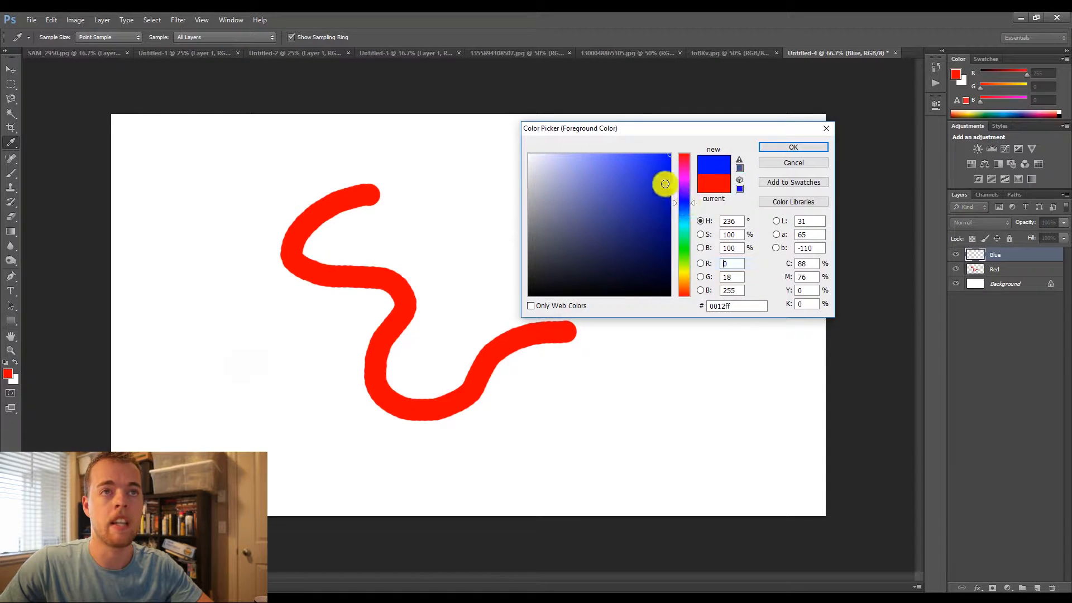
pyautogui.click(584, 234)
pyautogui.moveTo(584, 234)
pyautogui.mouseDown()
pyautogui.moveTo(646, 170)
pyautogui.moveTo(634, 249)
pyautogui.moveTo(693, 139)
pyautogui.mouseUp()
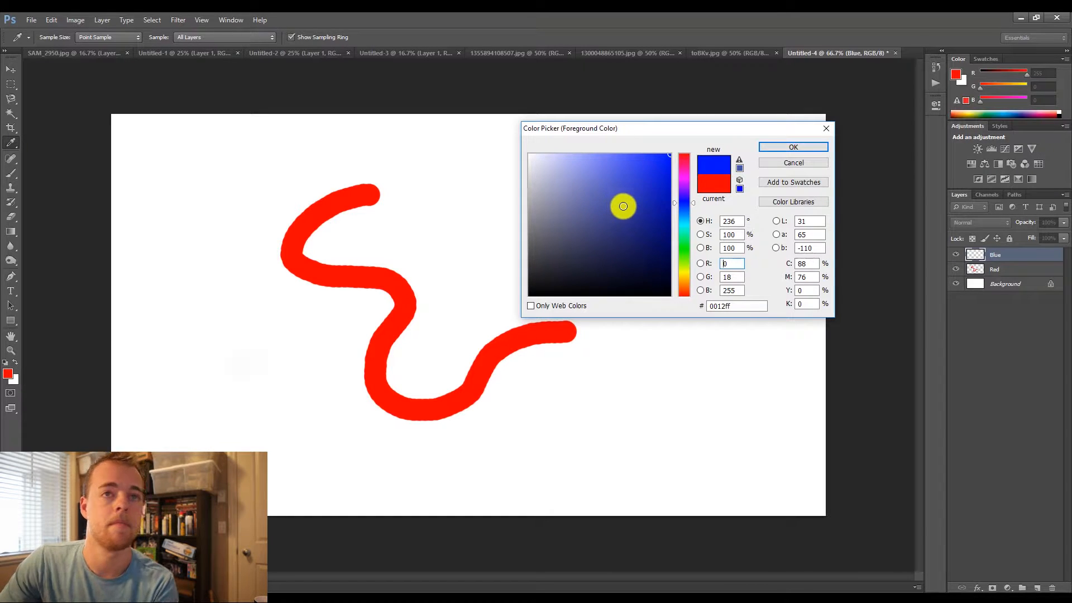
pyautogui.click(794, 147)
pyautogui.press('b')
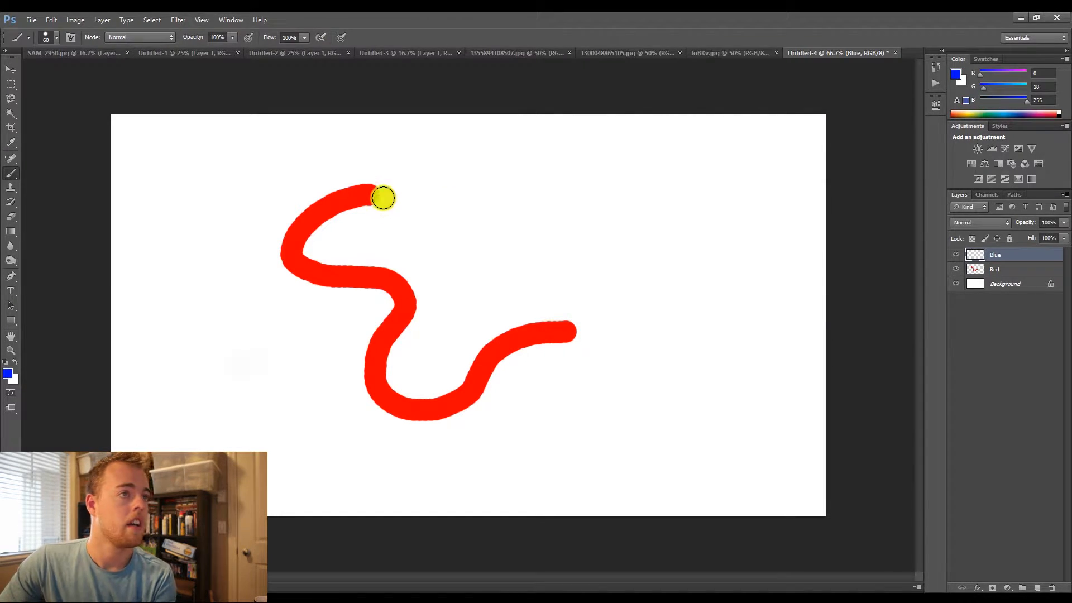
# - Paint a wavy blue stroke over the red curve on the Blue layer, and undo the extra second stroke
pyautogui.moveTo(383, 198)
pyautogui.mouseDown()
pyautogui.moveTo(324, 223)
pyautogui.moveTo(309, 242)
pyautogui.moveTo(317, 258)
pyautogui.moveTo(404, 283)
pyautogui.moveTo(415, 313)
pyautogui.moveTo(387, 375)
pyautogui.moveTo(405, 390)
pyautogui.moveTo(430, 391)
pyautogui.moveTo(536, 323)
pyautogui.moveTo(579, 325)
pyautogui.mouseUp()
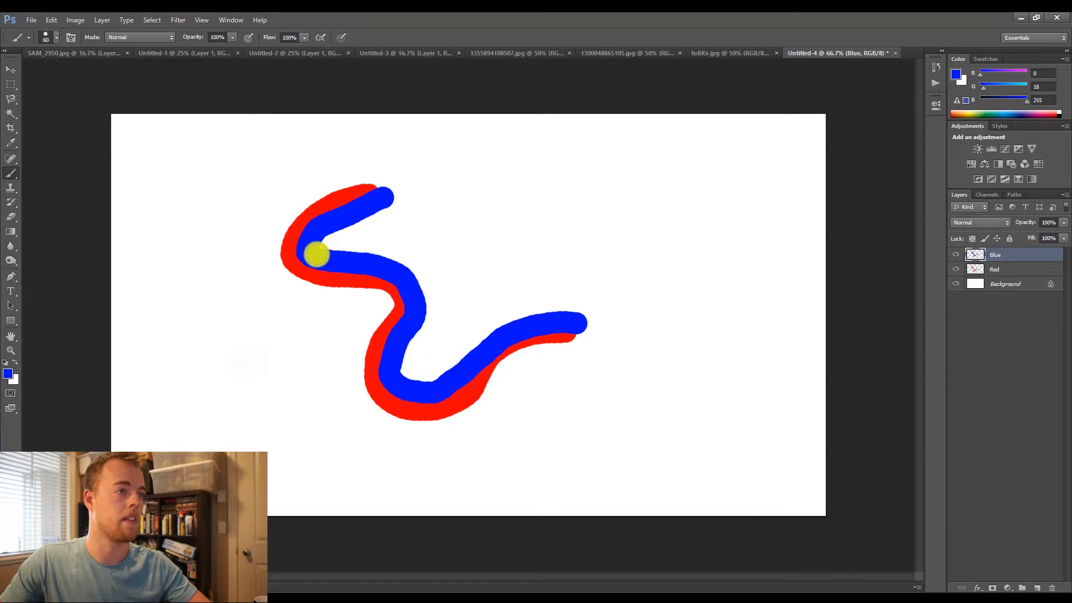
pyautogui.moveTo(292, 261)
pyautogui.mouseDown()
pyautogui.moveTo(397, 307)
pyautogui.moveTo(378, 351)
pyautogui.moveTo(386, 381)
pyautogui.moveTo(426, 368)
pyautogui.mouseUp()
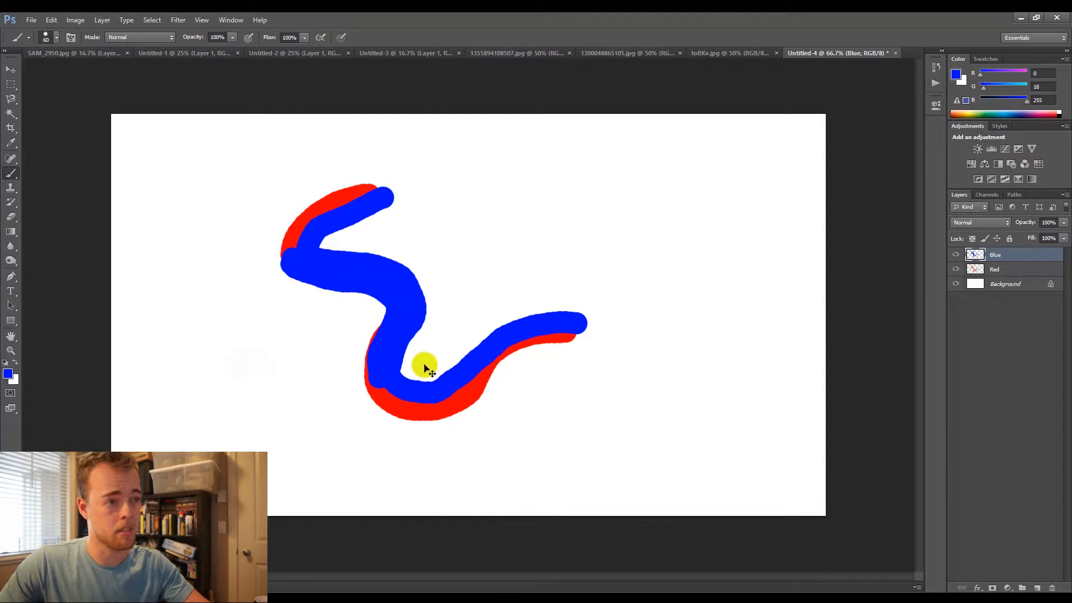
pyautogui.hotkey('ctrl', 'z')
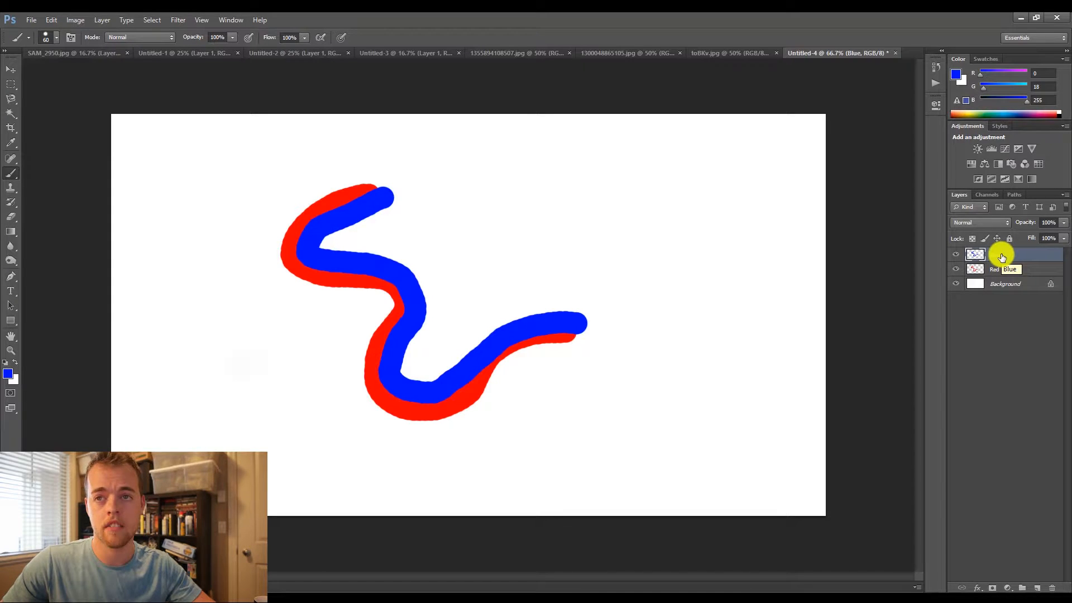
# - Move the Blue layer below Red and paint blue along the outer edge of the red curve on it
pyautogui.moveTo(1002, 257); pyautogui.dragTo(997, 271)
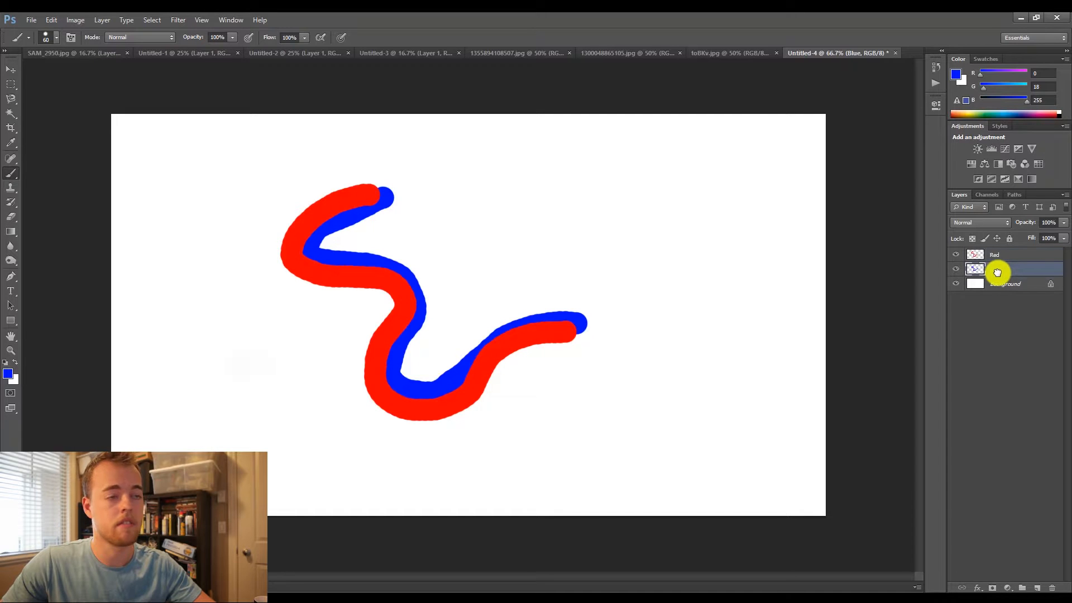
pyautogui.click(994, 256)
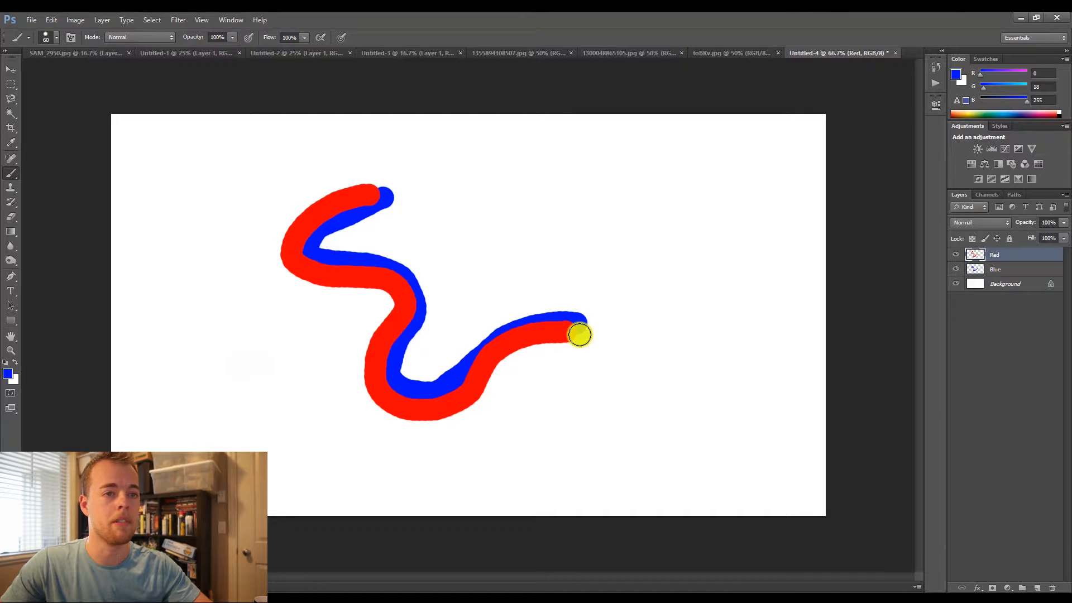
pyautogui.click(999, 269)
pyautogui.moveTo(574, 335)
pyautogui.mouseDown()
pyautogui.moveTo(497, 361)
pyautogui.moveTo(454, 412)
pyautogui.moveTo(391, 409)
pyautogui.moveTo(368, 381)
pyautogui.moveTo(385, 319)
pyautogui.moveTo(380, 293)
pyautogui.moveTo(303, 277)
pyautogui.moveTo(281, 254)
pyautogui.moveTo(292, 217)
pyautogui.moveTo(378, 190)
pyautogui.mouseUp()
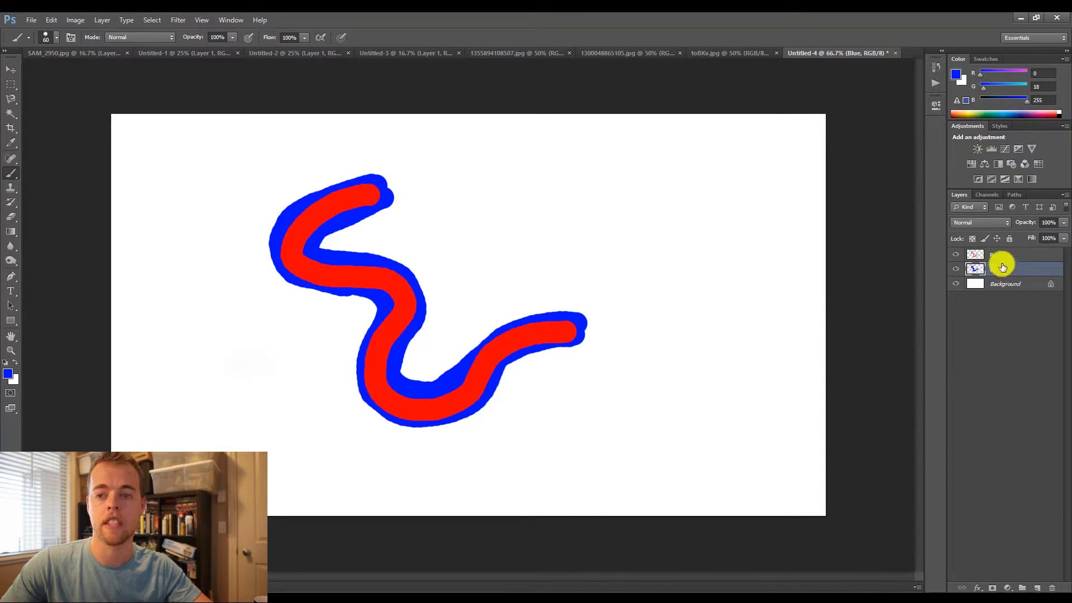
# - Add a new layer above Blue and set the brush's foreground color to green (#1cc800)
pyautogui.click(1035, 588)
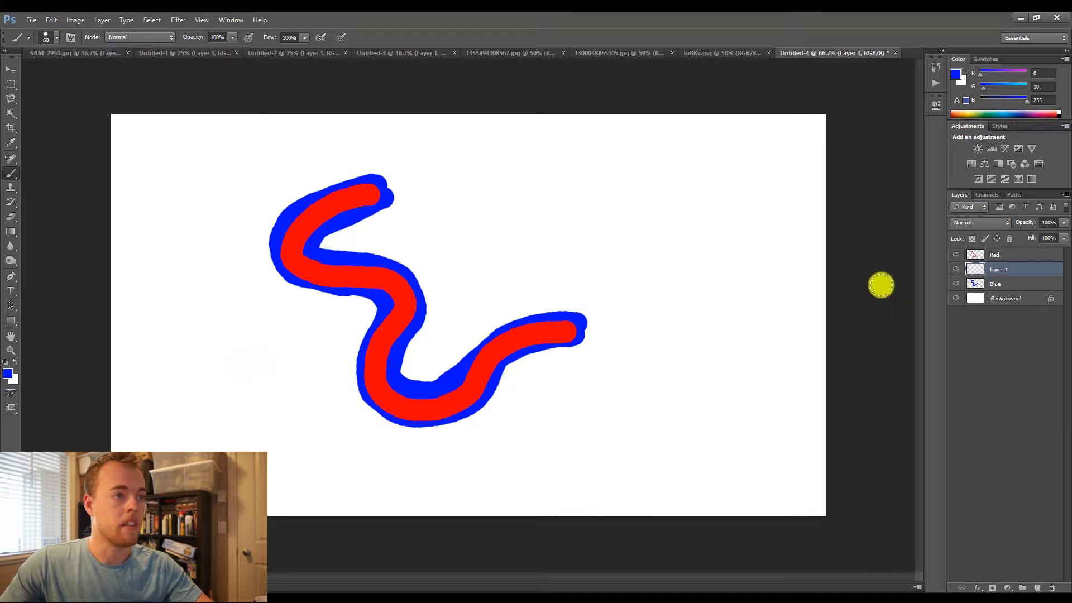
pyautogui.click(8, 373)
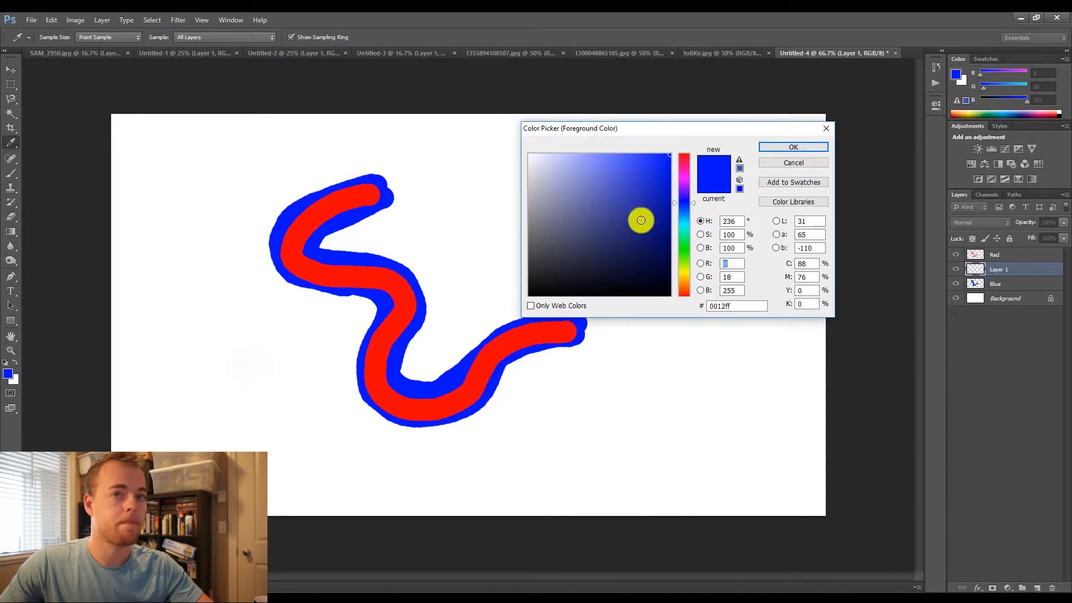
pyautogui.click(685, 249)
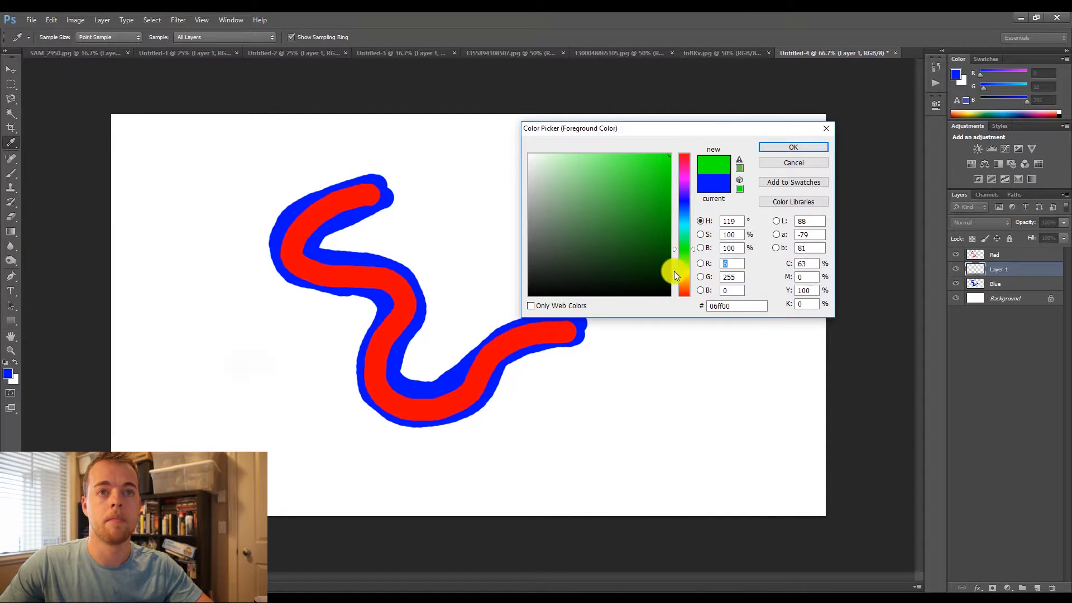
pyautogui.click(686, 252)
pyautogui.moveTo(659, 224); pyautogui.dragTo(673, 184)
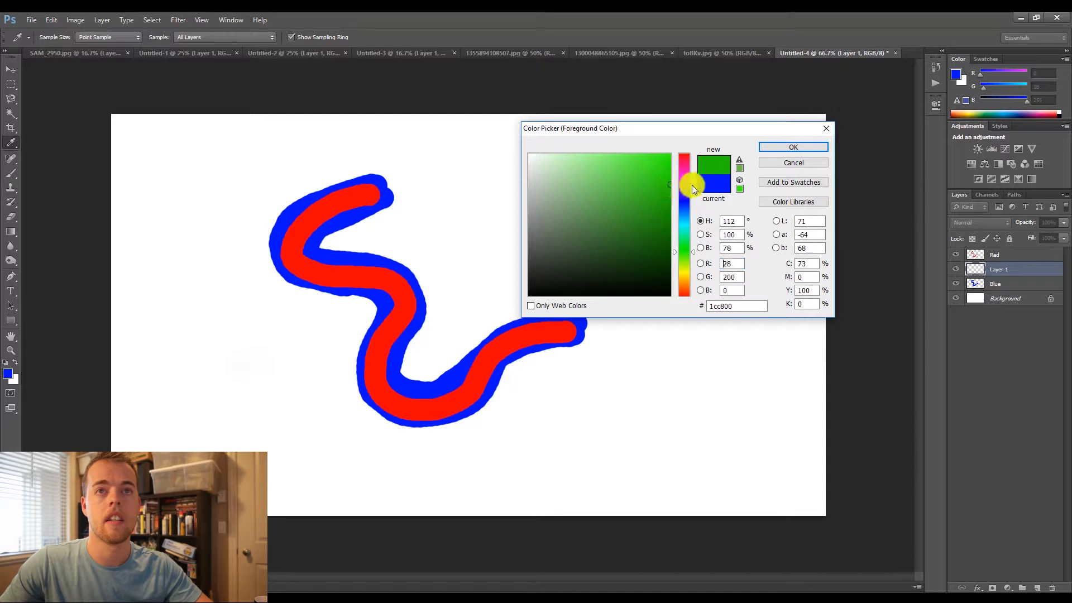
pyautogui.click(789, 147)
pyautogui.press('b')
# - Rename the new layer between Red and Blue to Green
pyautogui.doubleClick(1000, 269)
pyautogui.write('Green')
pyautogui.press('Return')
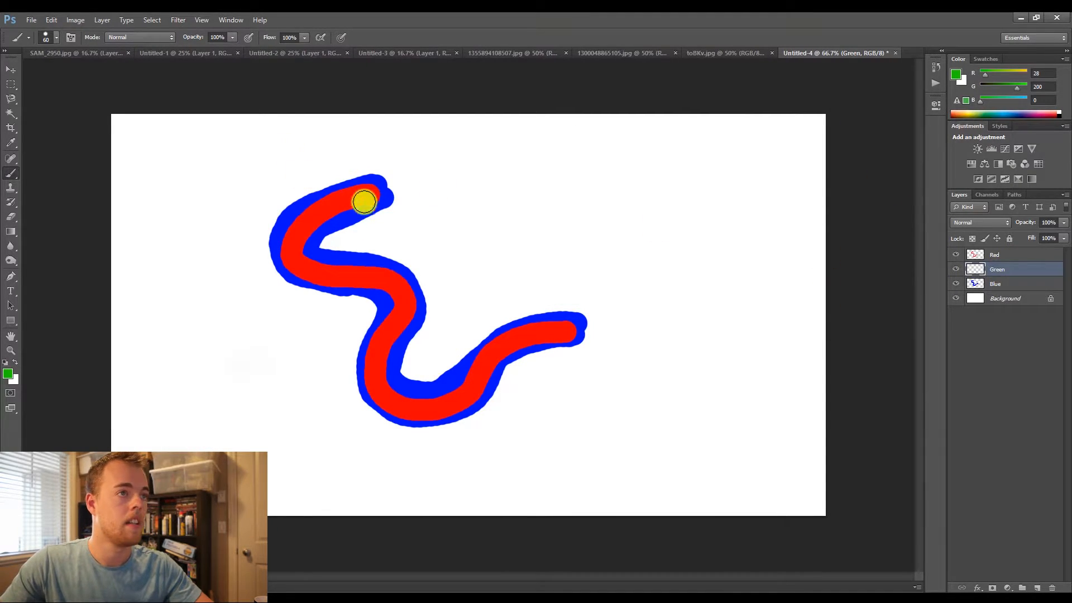
# - Paint a wavy green stroke along the red curve on the Green layer and move that layer above Red
pyautogui.moveTo(371, 186)
pyautogui.mouseDown()
pyautogui.moveTo(295, 219)
pyautogui.moveTo(283, 250)
pyautogui.moveTo(293, 265)
pyautogui.moveTo(389, 302)
pyautogui.moveTo(375, 364)
pyautogui.moveTo(393, 384)
pyautogui.moveTo(436, 391)
pyautogui.moveTo(581, 329)
pyautogui.mouseUp()
pyautogui.moveTo(999, 270)
pyautogui.mouseDown()
pyautogui.moveTo(1005, 248)
pyautogui.moveTo(984, 249)
pyautogui.moveTo(994, 280)
pyautogui.moveTo(1000, 270)
pyautogui.mouseUp()
pyautogui.click(1000, 270)
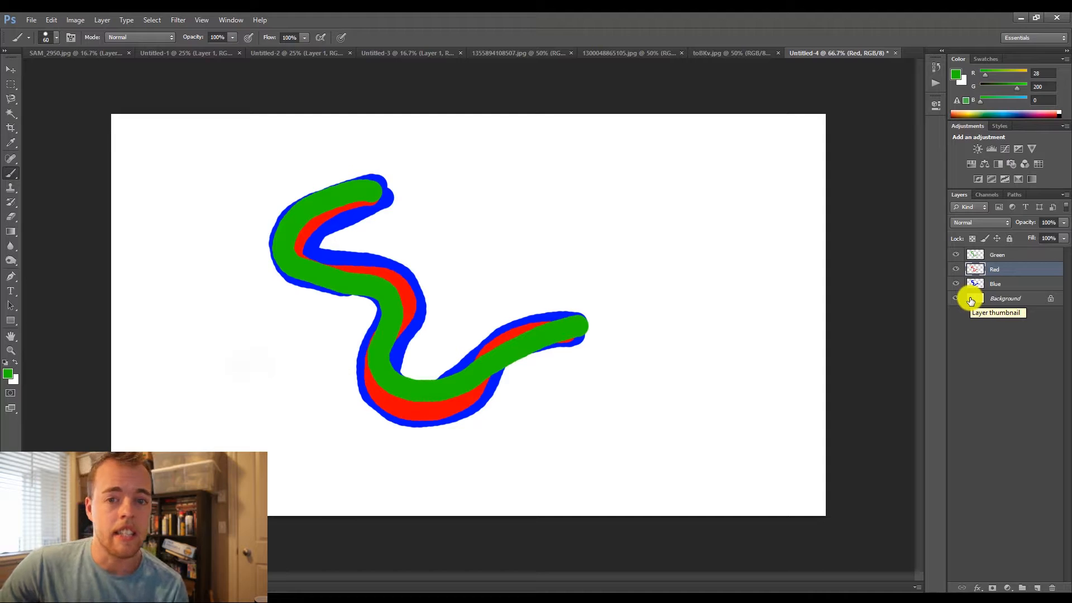
# - In the SAM_2950.jpg document, hide Layer 4 and select the Background layer
pyautogui.click(79, 55)
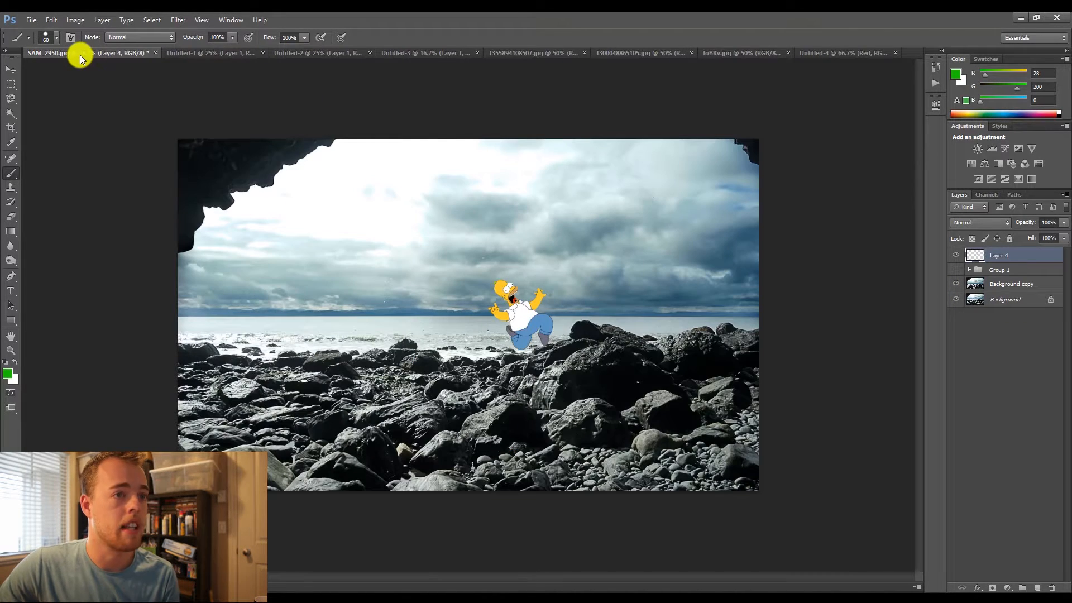
pyautogui.click(956, 255)
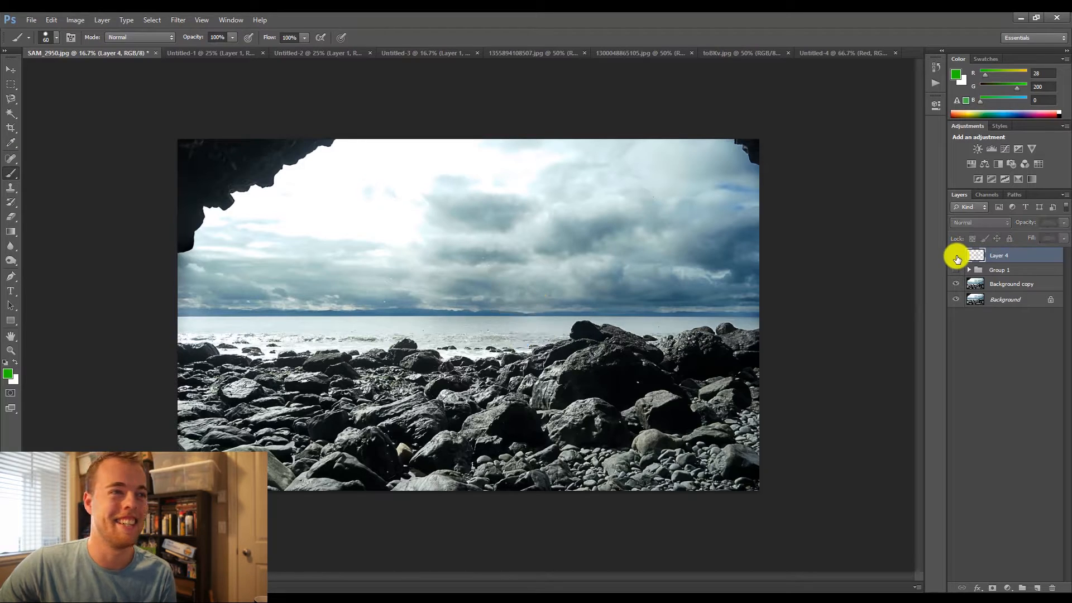
pyautogui.click(999, 300)
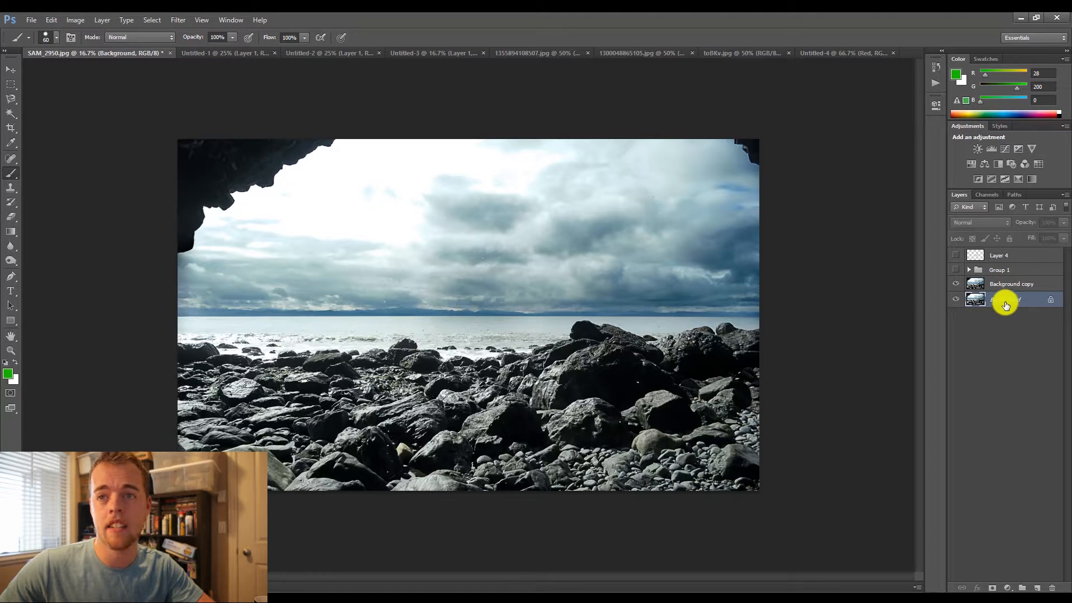
# - Duplicate the Background layer of the beach photo and undo the duplication
pyautogui.rightClick(1006, 304)
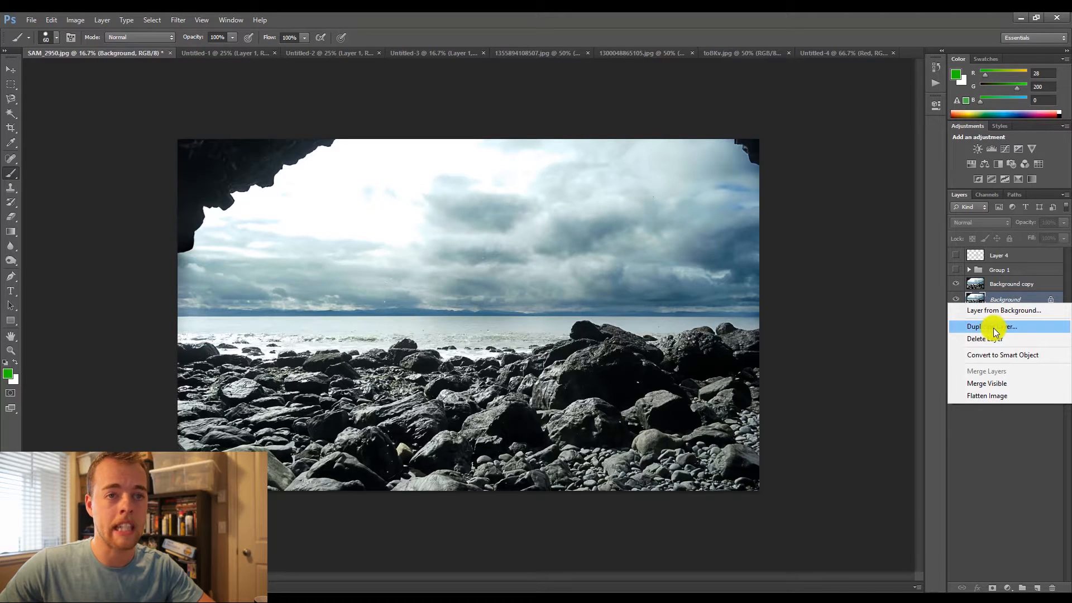
pyautogui.click(1007, 298)
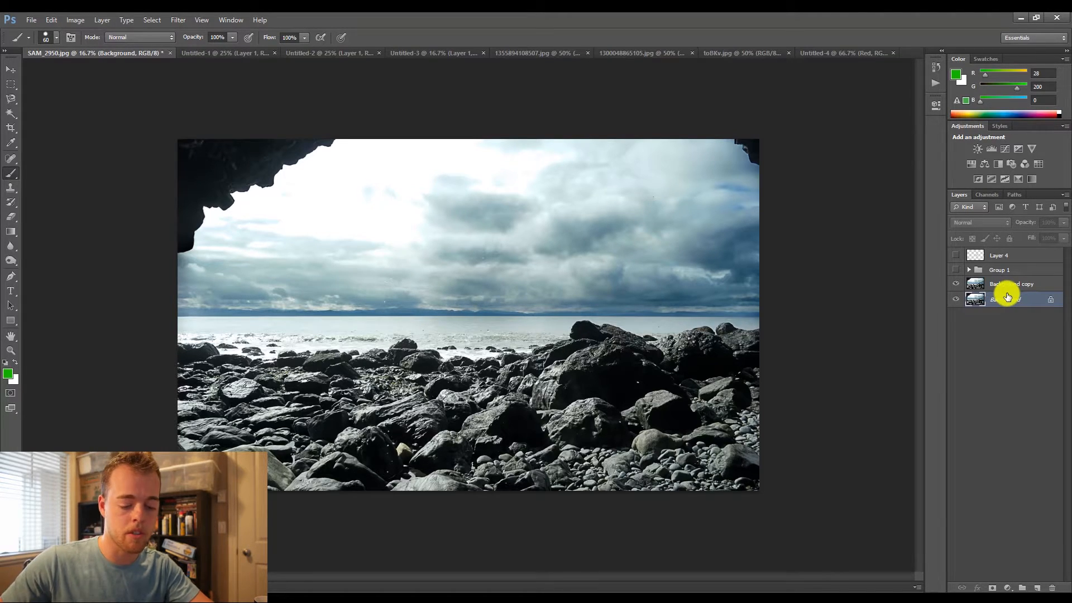
pyautogui.hotkey('ctrl', 'j')
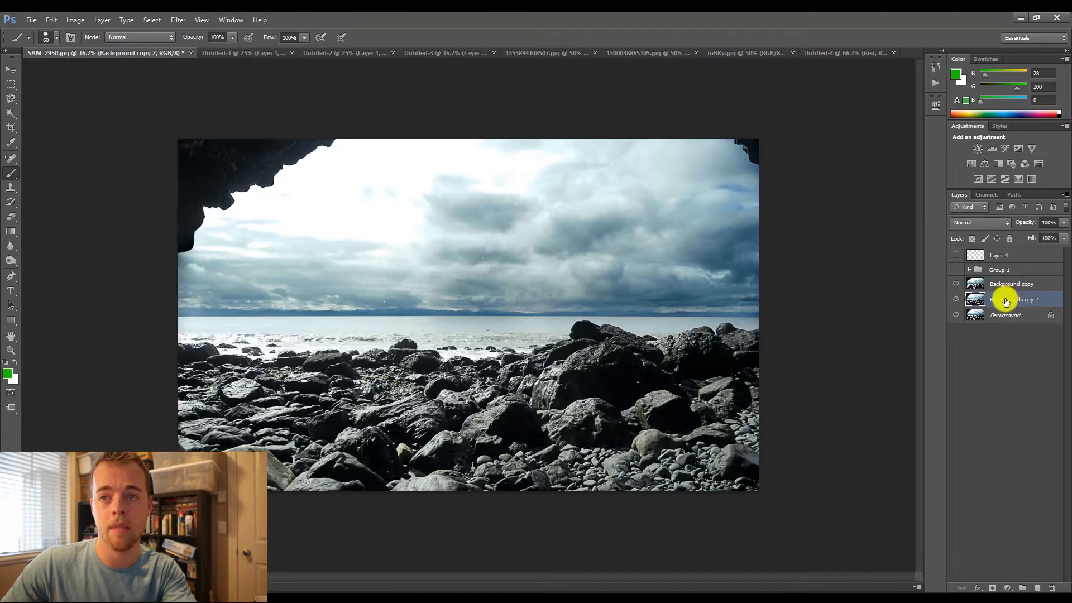
pyautogui.click(1014, 286)
pyautogui.hotkey('ctrl', 'z')
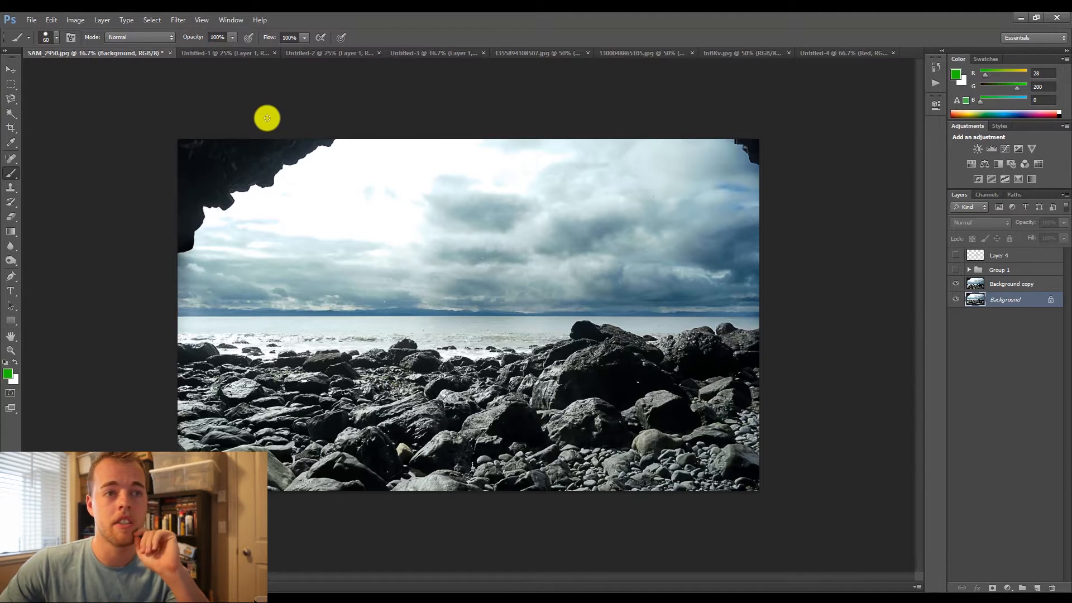
# - Hide the Background copy layer and erase broad areas of the photo on the Background layer with the 600 px Eraser
pyautogui.press('e')
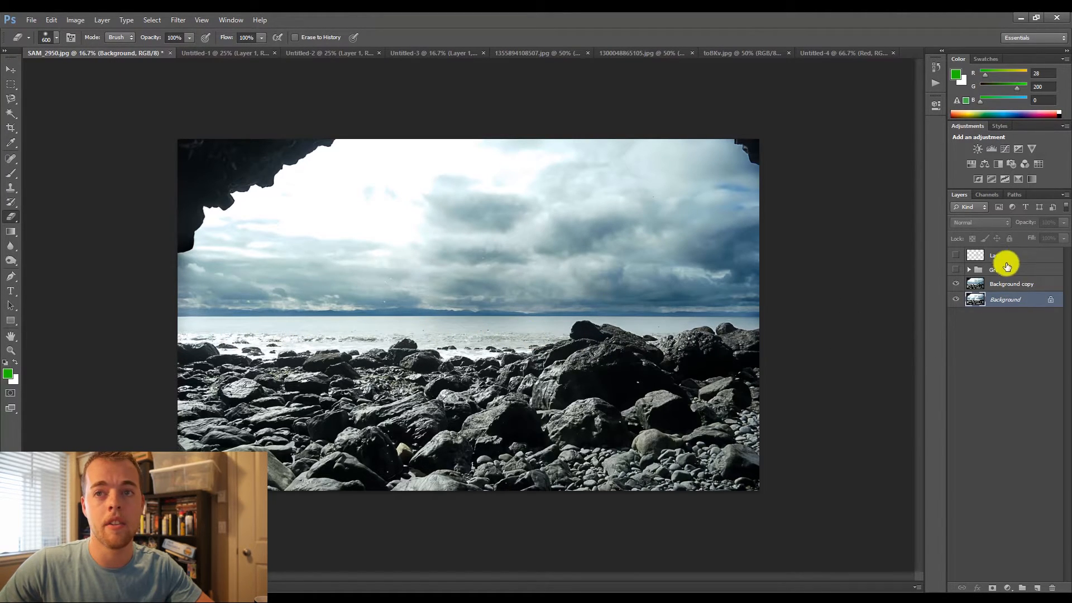
pyautogui.click(955, 283)
pyautogui.moveTo(639, 265)
pyautogui.mouseDown()
pyautogui.moveTo(443, 415)
pyautogui.moveTo(490, 436)
pyautogui.moveTo(557, 385)
pyautogui.moveTo(519, 343)
pyautogui.moveTo(515, 388)
pyautogui.moveTo(641, 428)
pyautogui.mouseUp()
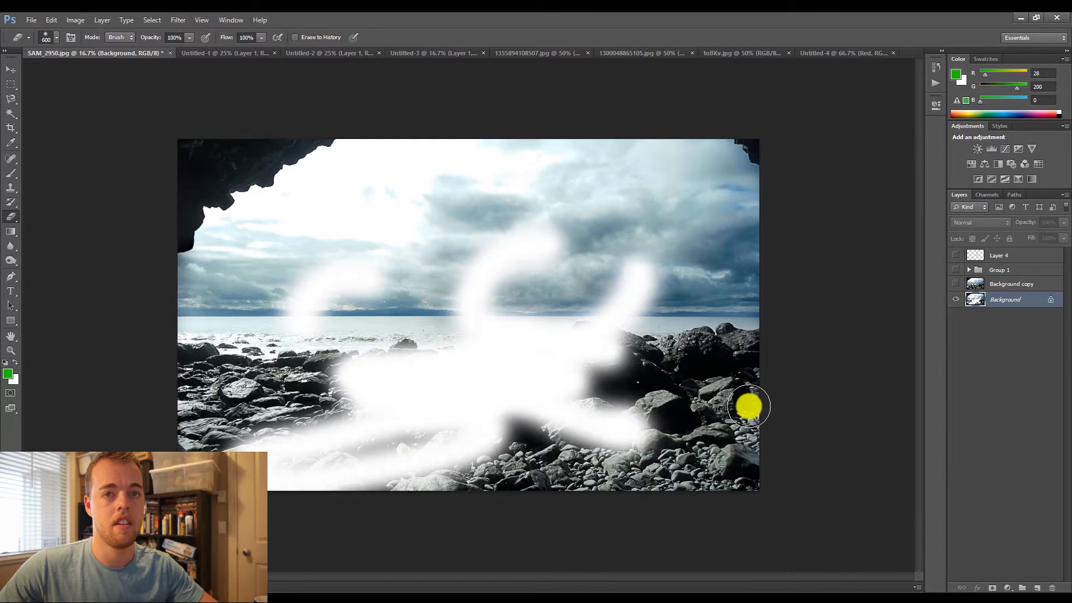
pyautogui.moveTo(709, 235)
pyautogui.mouseDown()
pyautogui.moveTo(222, 201)
pyautogui.moveTo(252, 127)
pyautogui.moveTo(220, 441)
pyautogui.moveTo(478, 489)
pyautogui.moveTo(695, 424)
pyautogui.moveTo(663, 335)
pyautogui.moveTo(582, 208)
pyautogui.moveTo(274, 363)
pyautogui.mouseUp()
pyautogui.moveTo(292, 377); pyautogui.dragTo(242, 361)
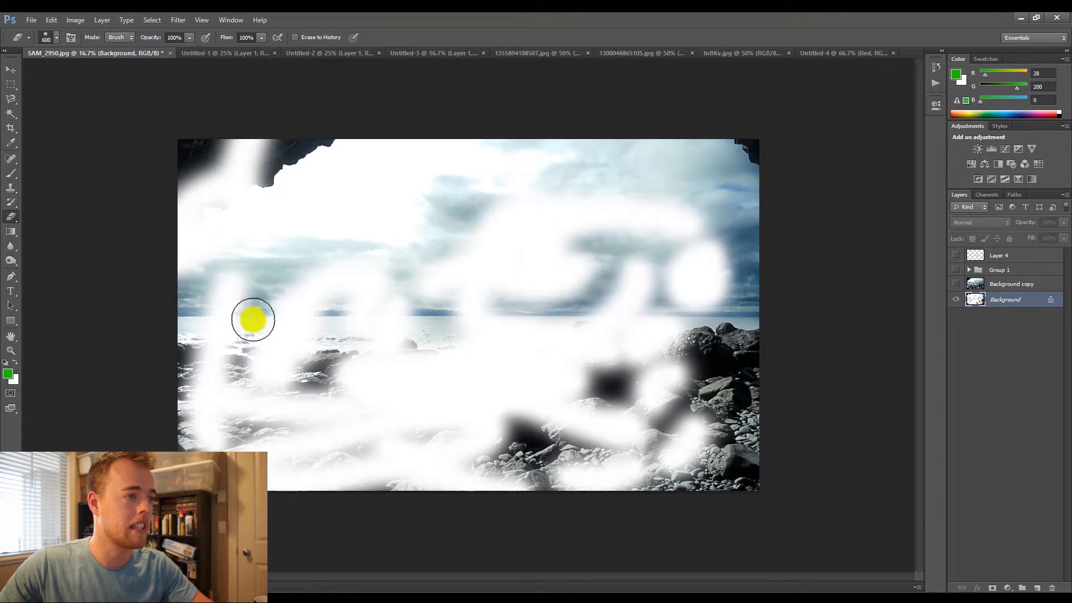
# - Step back through the recent eraser strokes on the Background layer of the beach photo
pyautogui.moveTo(236, 308); pyautogui.dragTo(258, 282)
pyautogui.hotkey('ctrl', 'alt', 'z')
pyautogui.hotkey('ctrl', 'alt', 'z')
pyautogui.hotkey('ctrl', 'alt', 'z')
pyautogui.hotkey('ctrl', 'alt', 'z')
pyautogui.hotkey('ctrl', 'alt', 'z')
pyautogui.hotkey('ctrl', 'alt', 'z')
pyautogui.hotkey('ctrl', 'alt', 'z')
pyautogui.hotkey('ctrl', 'alt', 'z')
pyautogui.hotkey('ctrl', 'alt', 'z')
pyautogui.hotkey('ctrl', 'alt', 'z')
pyautogui.hotkey('ctrl', 'alt', 'z')
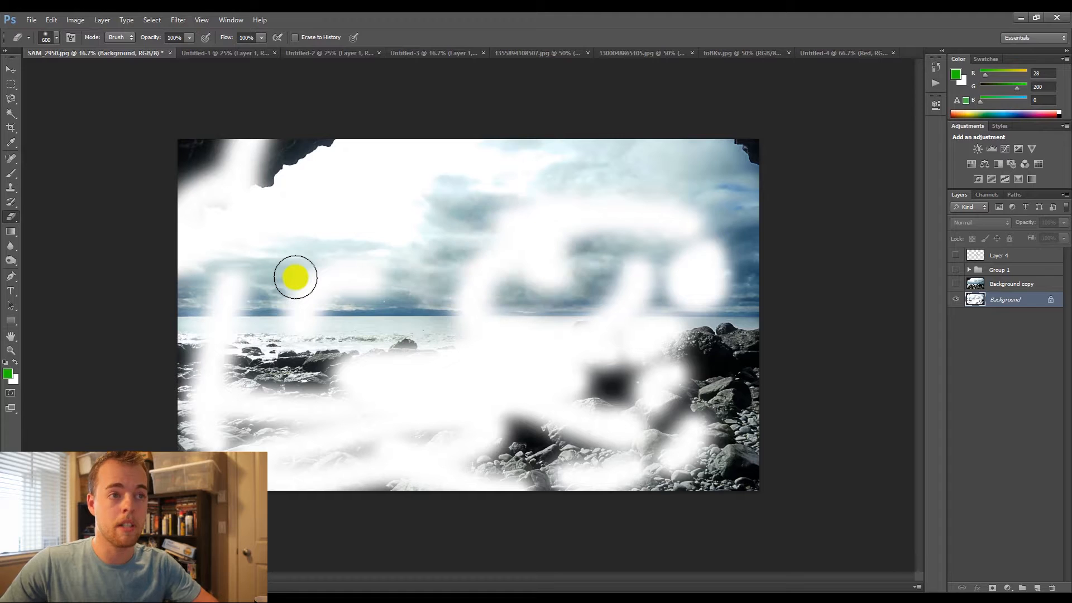
pyautogui.hotkey('ctrl', 'alt', 'z')
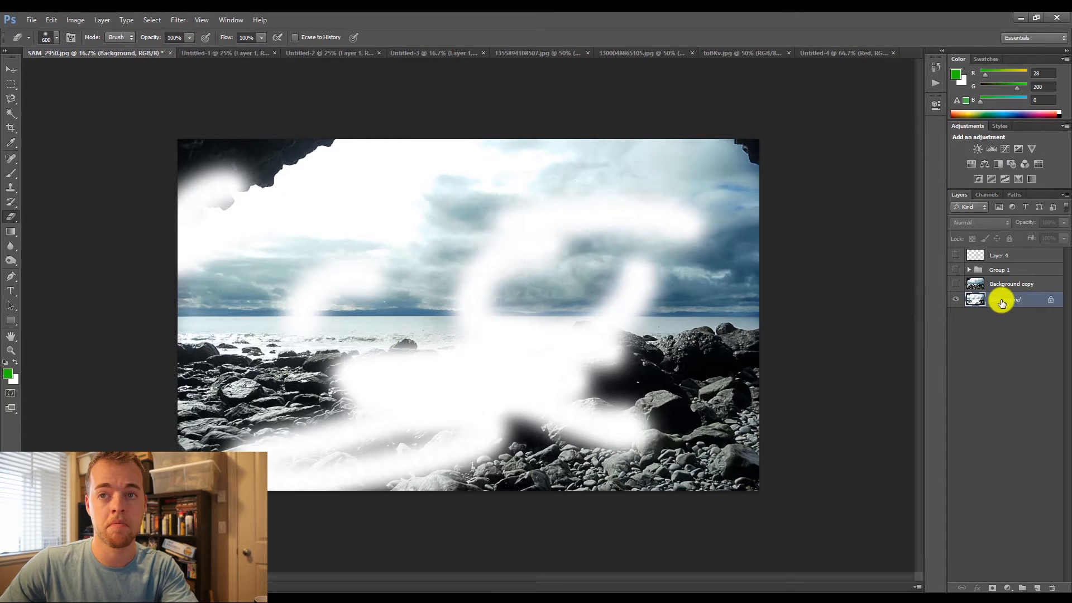
# - Delete the erased Background layer and show the intact Background copy layer
pyautogui.press('Delete')
pyautogui.click(956, 283)
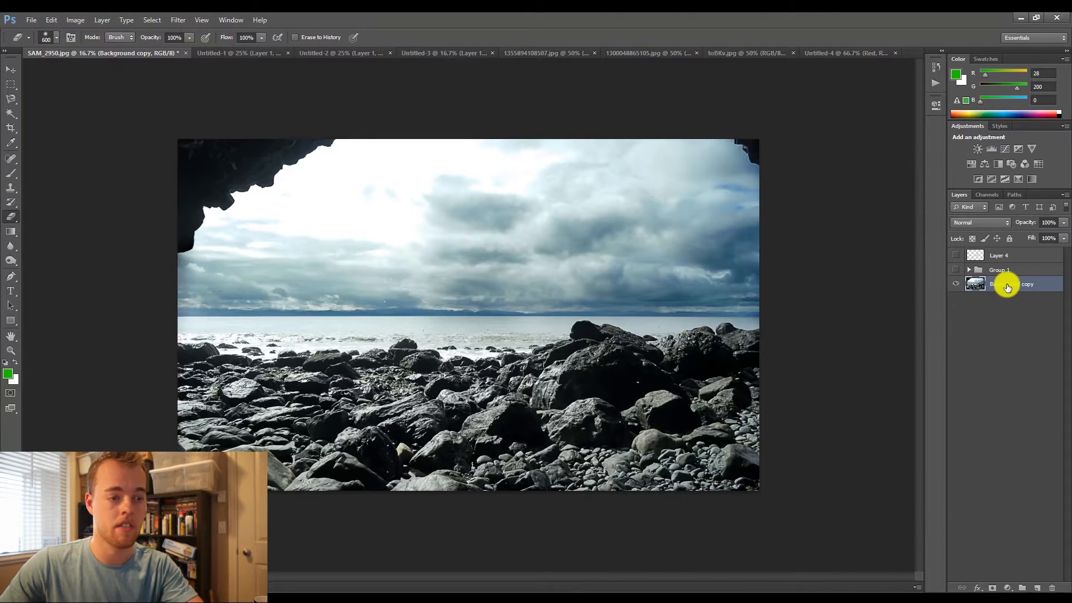
# - Duplicate the Background copy layer and rename the lower of the two photo layers as Background
pyautogui.hotkey('ctrl', 'j')
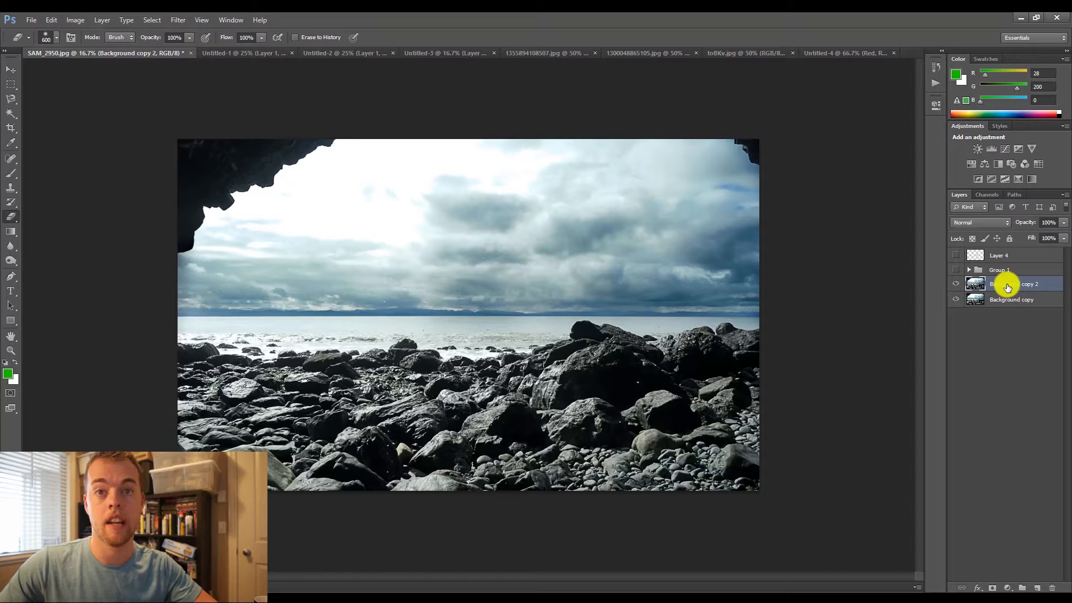
pyautogui.click(1005, 298)
pyautogui.doubleClick(1027, 299)
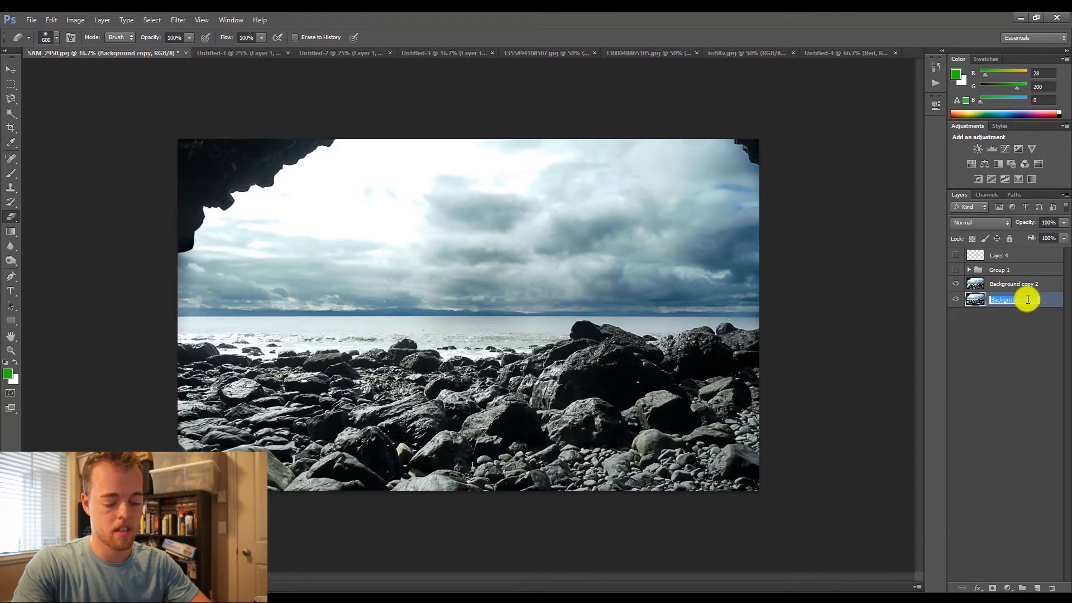
pyautogui.write('Background')
pyautogui.press('Return')
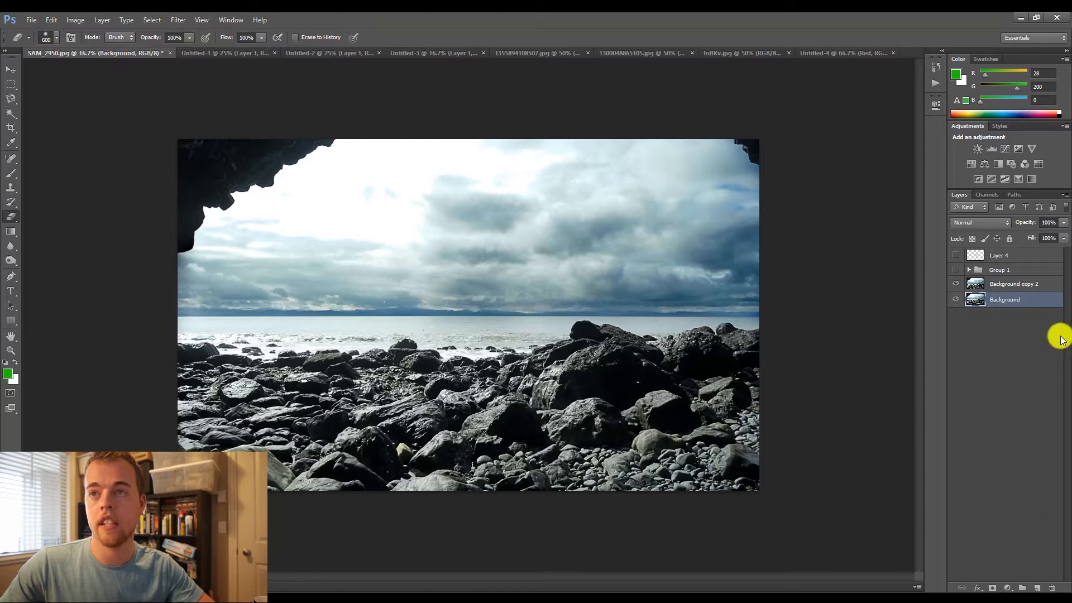
# - Fully lock the renamed Background layer and try to erase part of the sky on it
pyautogui.click(1010, 239)
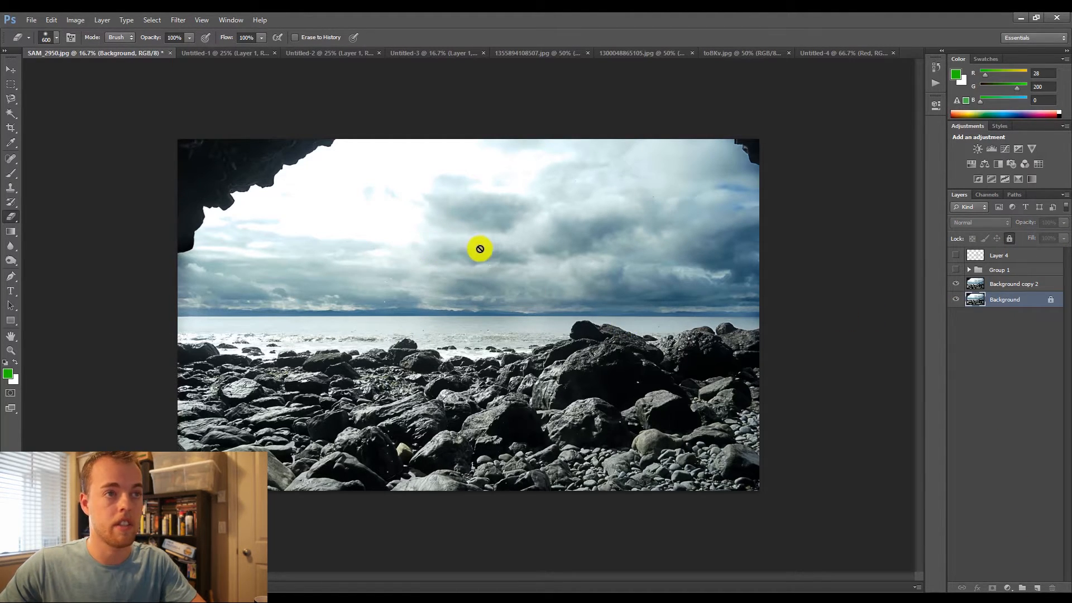
pyautogui.click(469, 268)
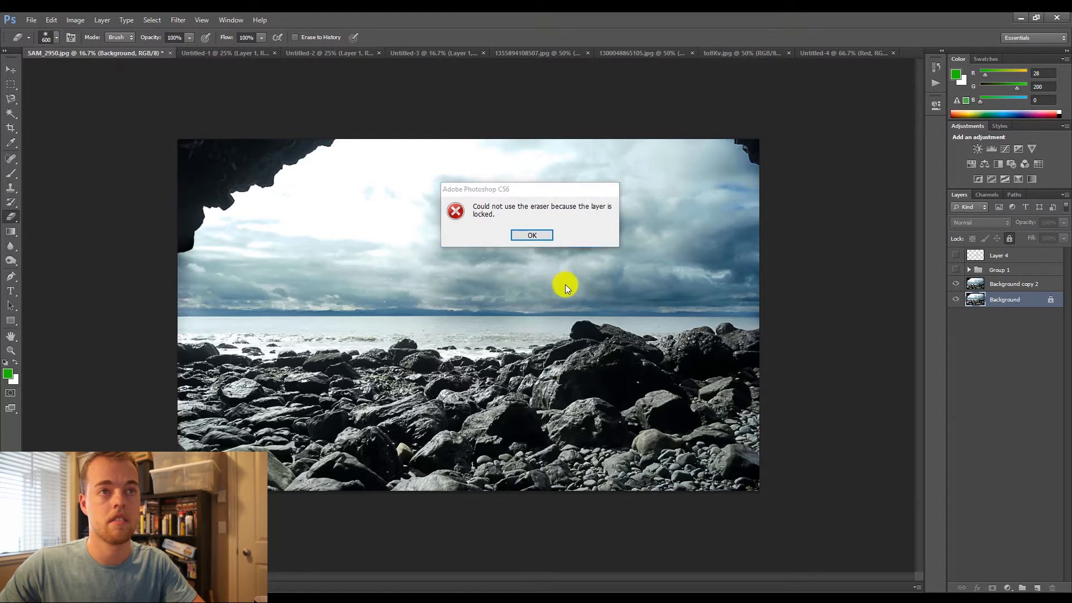
pyautogui.click(547, 232)
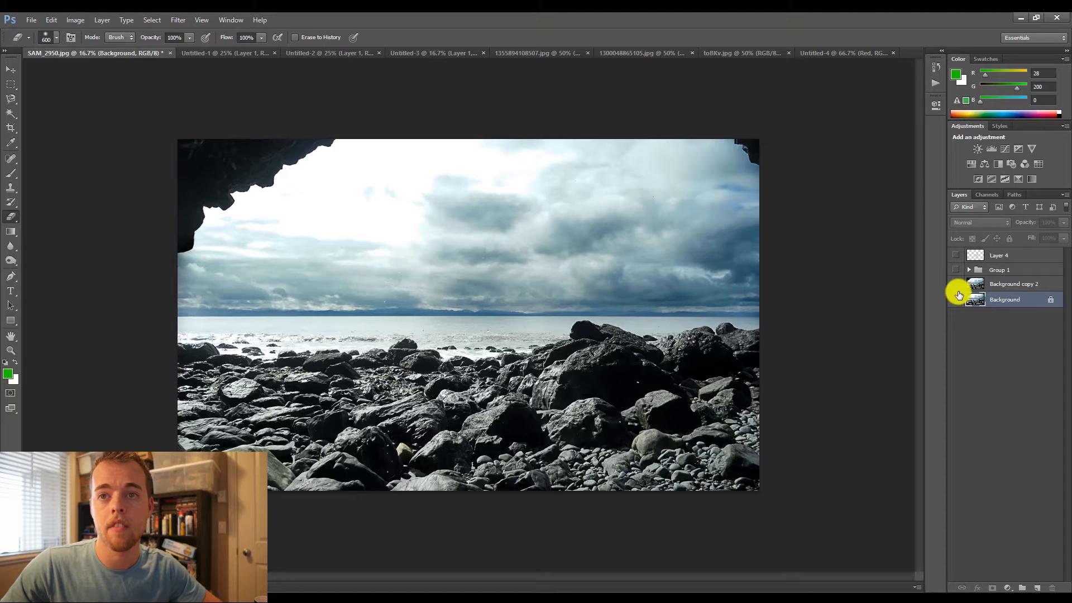
# - In the Untitled-4 document, hide and show again the Green layer and the Blue layer, one at a time
pyautogui.click(843, 52)
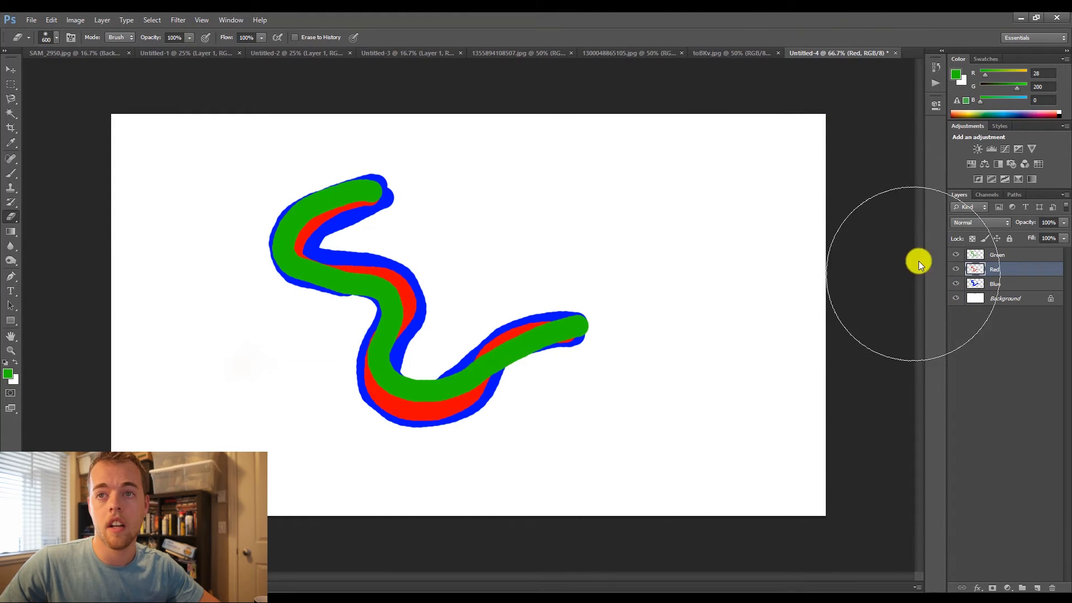
pyautogui.click(956, 257)
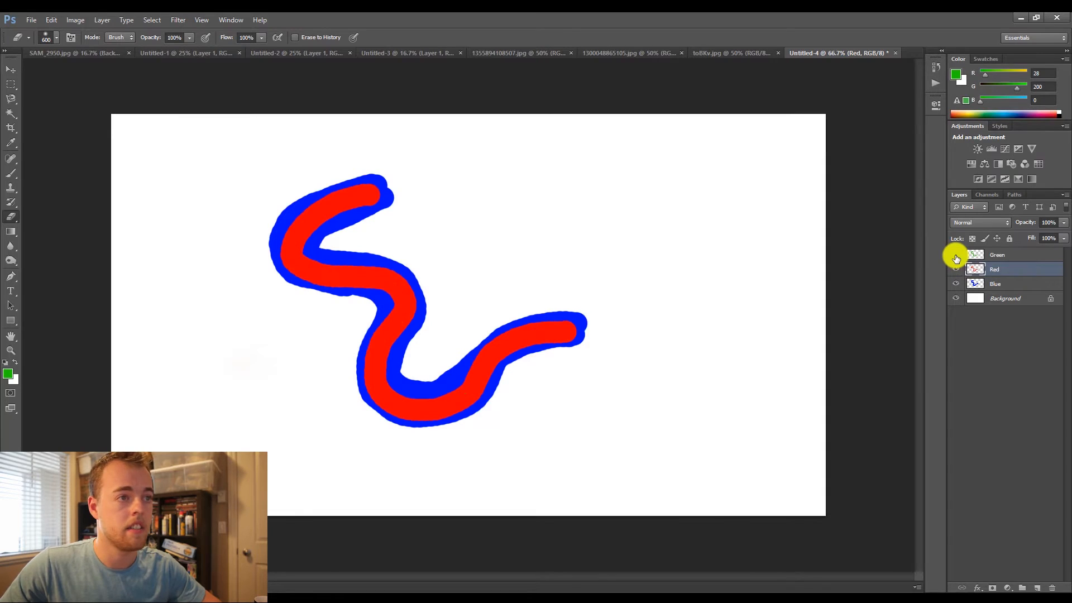
pyautogui.click(957, 256)
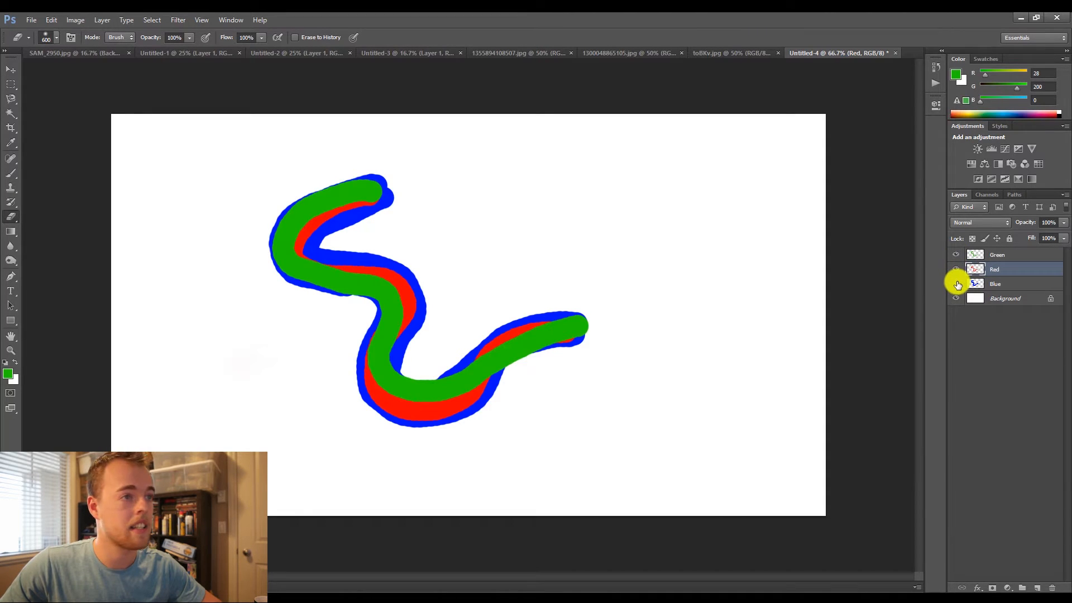
pyautogui.click(957, 283)
pyautogui.click(957, 284)
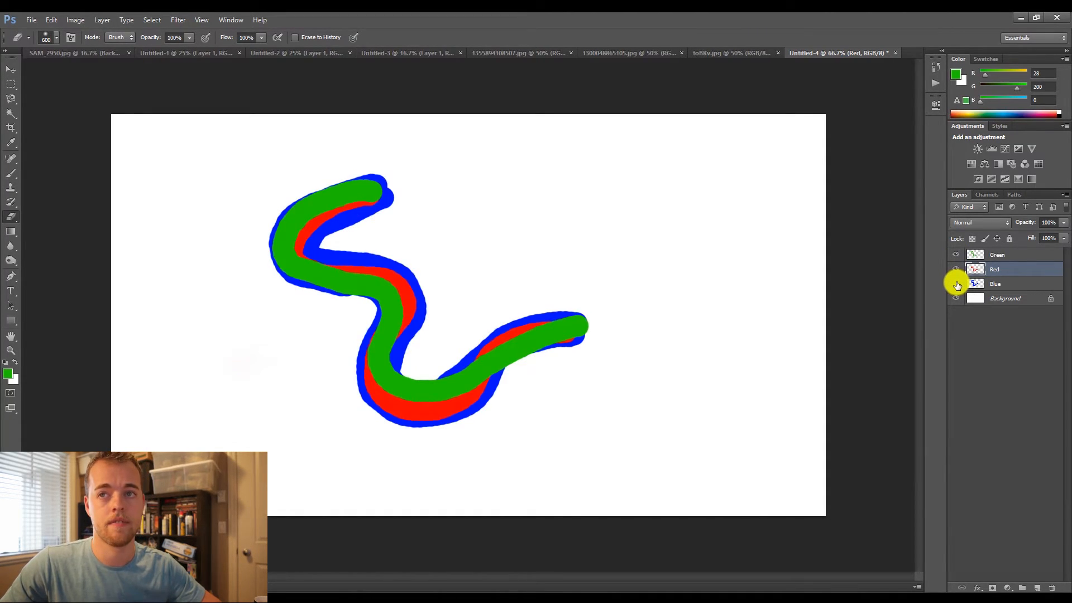
# - Try the Red layer's opacity at 36%, 100% and 48%, and finish with it at 0%
pyautogui.click(1064, 223)
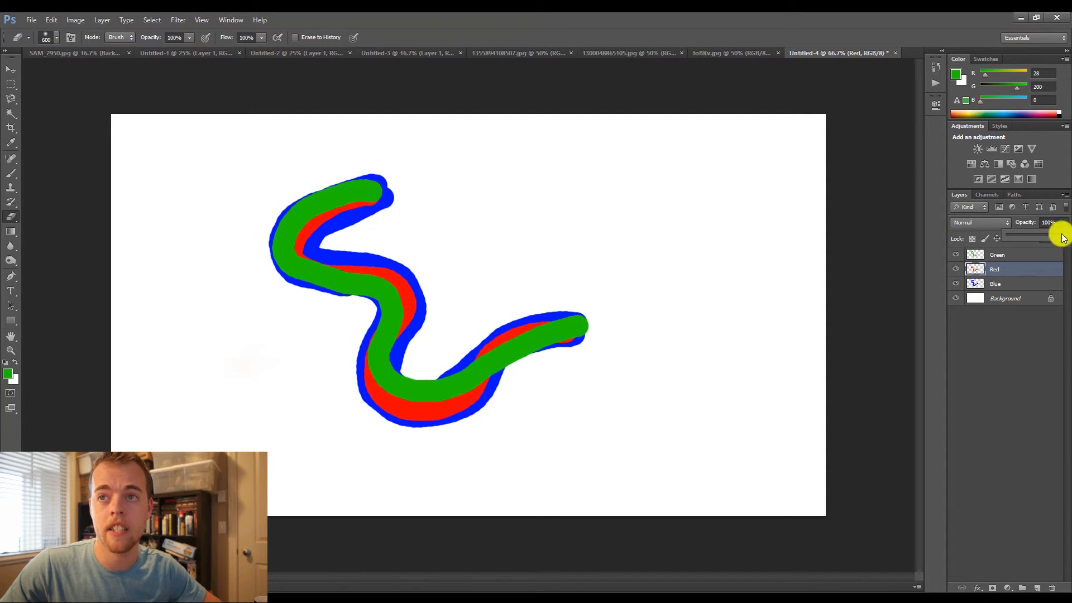
pyautogui.moveTo(1060, 232); pyautogui.dragTo(1028, 235)
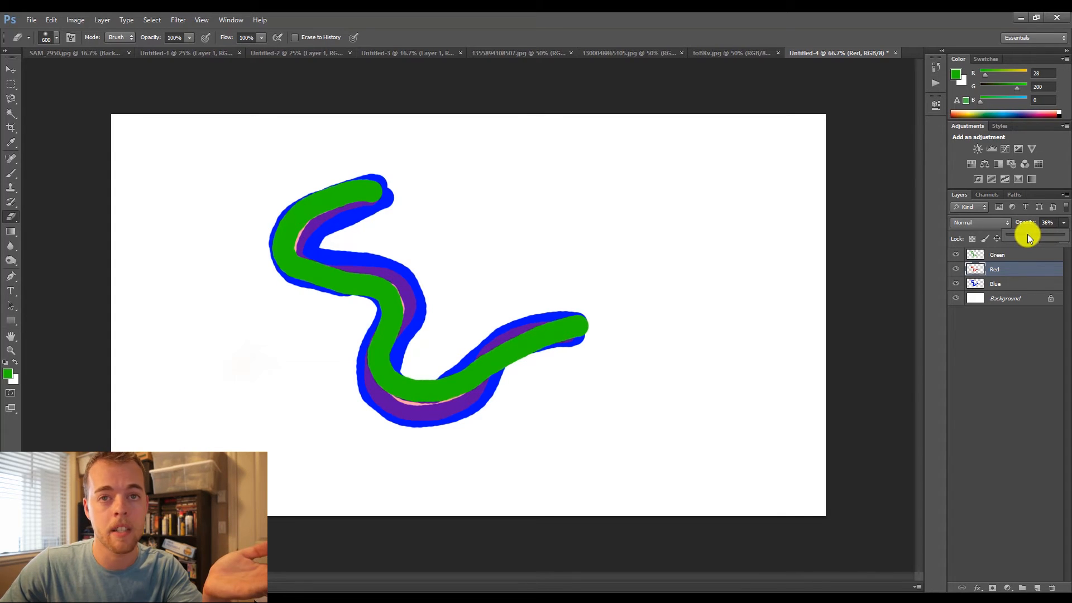
pyautogui.moveTo(1028, 234); pyautogui.dragTo(1067, 234)
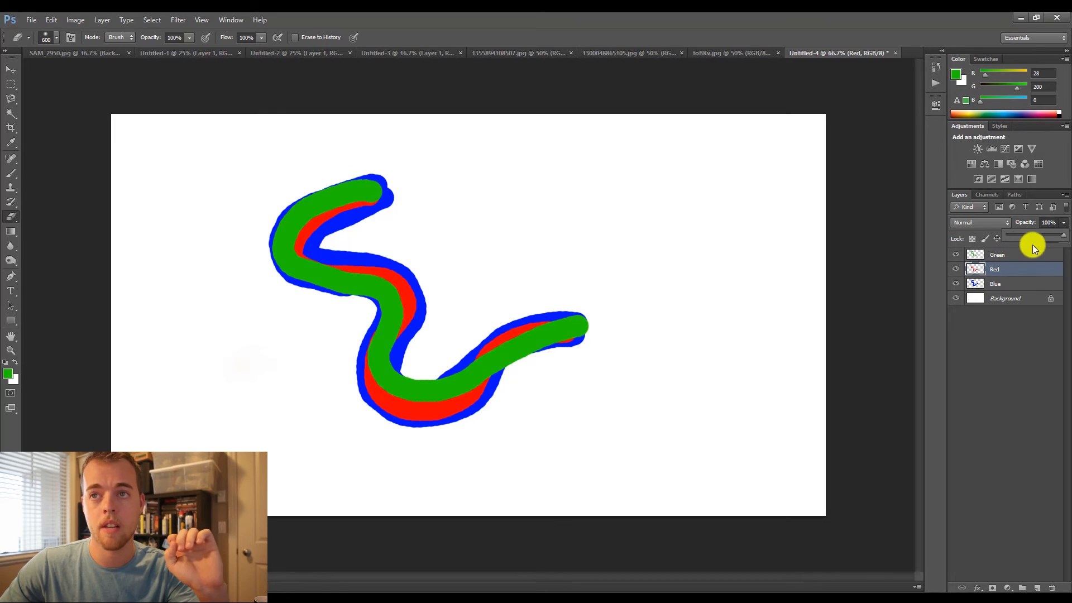
pyautogui.moveTo(1056, 236); pyautogui.dragTo(1046, 235)
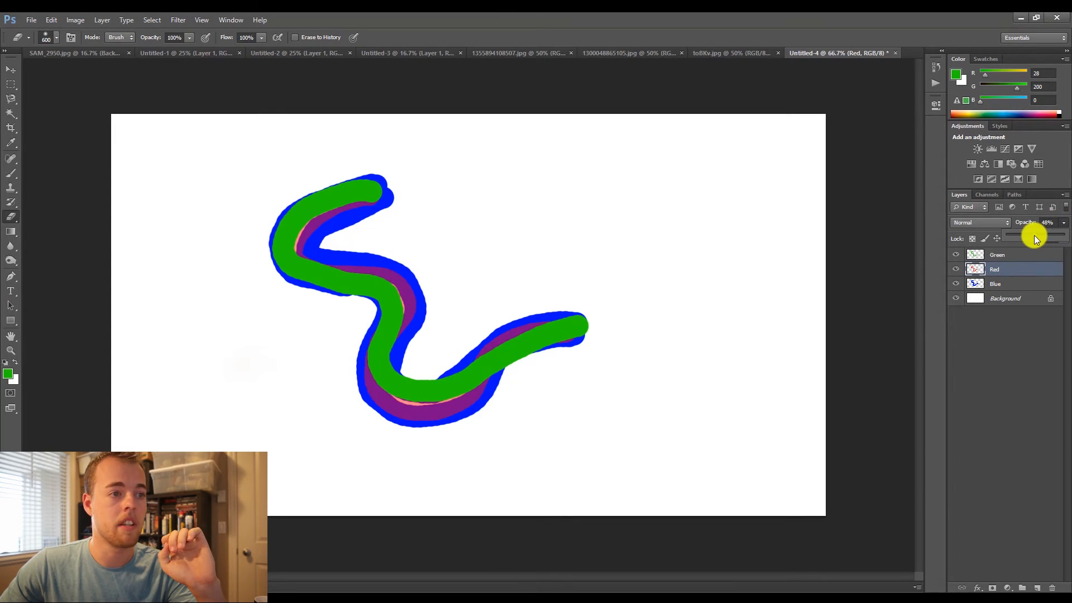
pyautogui.moveTo(1017, 234); pyautogui.dragTo(1004, 235)
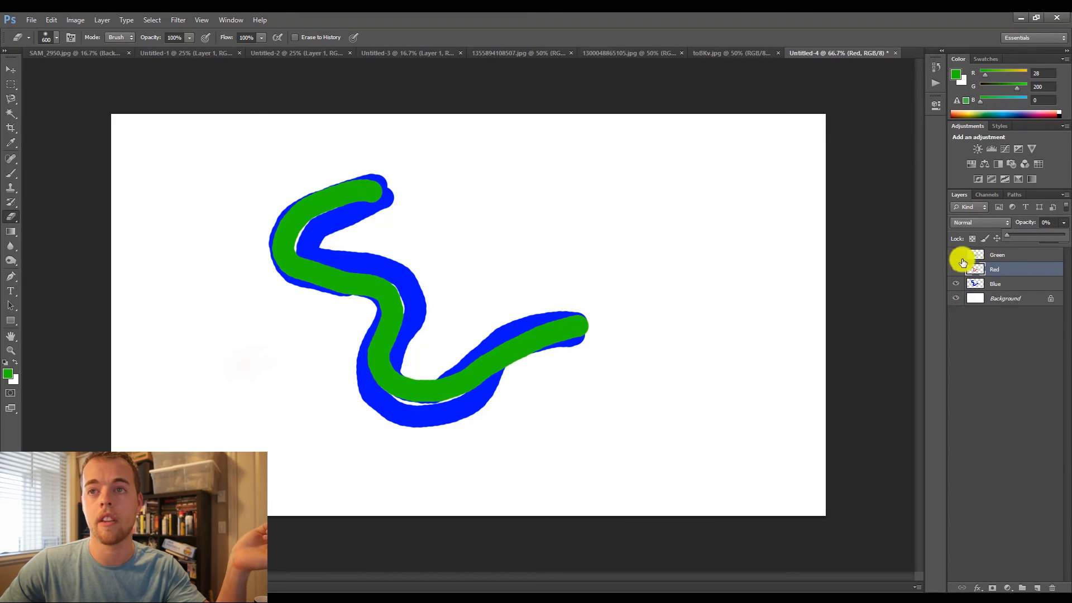
# - Select the Green layer and set its opacity to 0%
pyautogui.click(996, 255)
pyautogui.click(1063, 222)
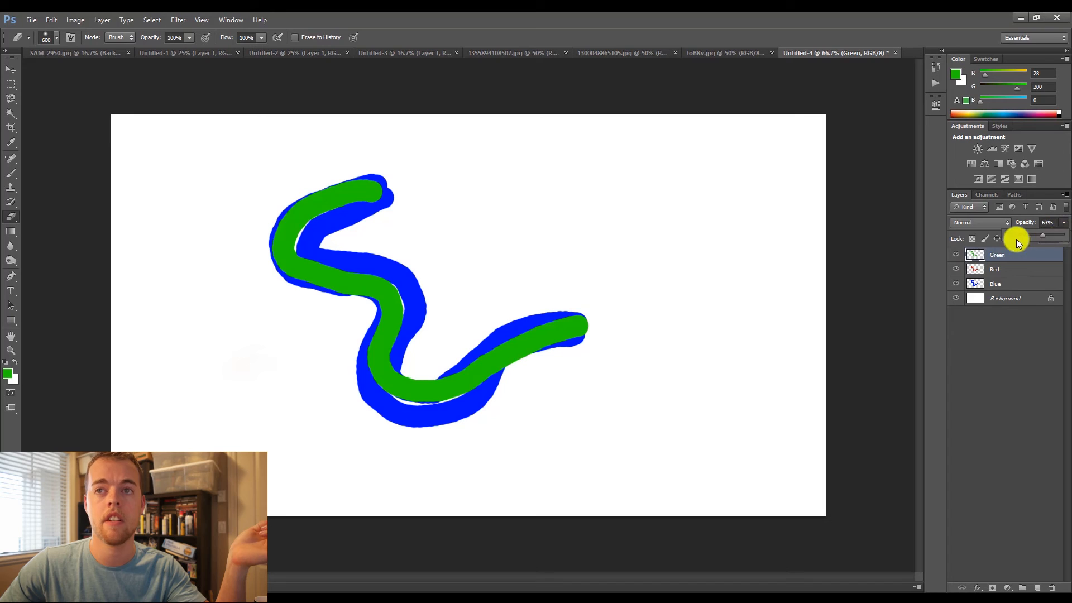
pyautogui.moveTo(1017, 240); pyautogui.dragTo(993, 246)
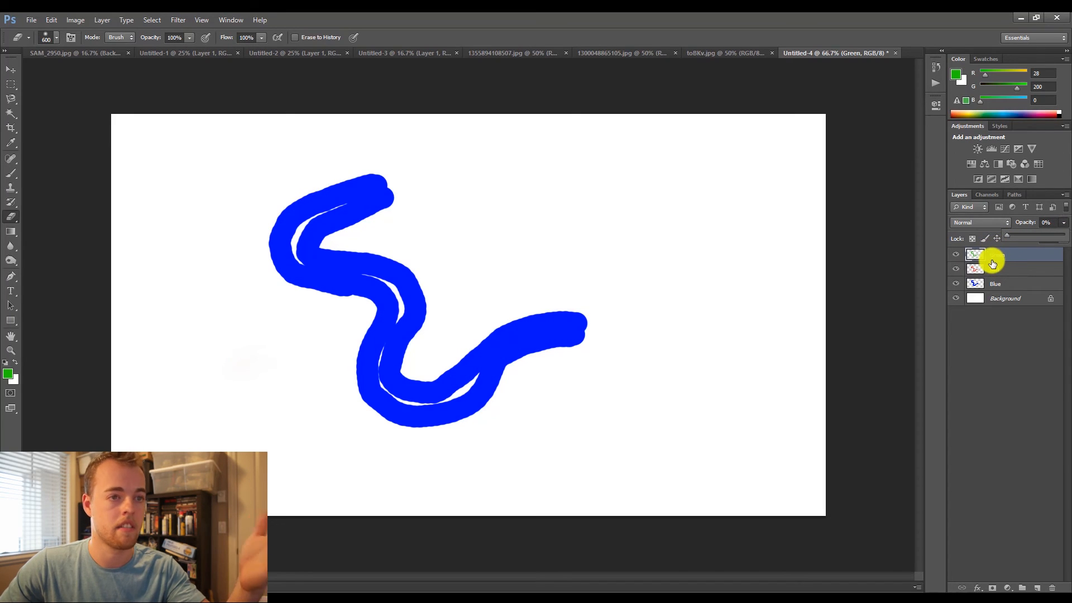
# - Select the Red layer and raise its opacity
pyautogui.click(992, 269)
pyautogui.click(1063, 222)
pyautogui.click(1061, 239)
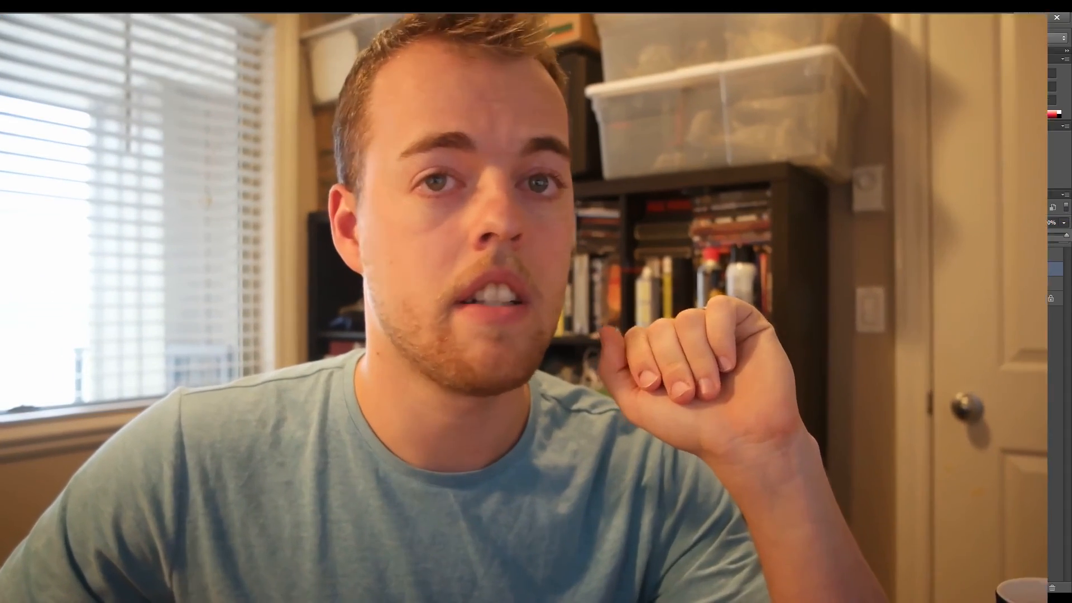